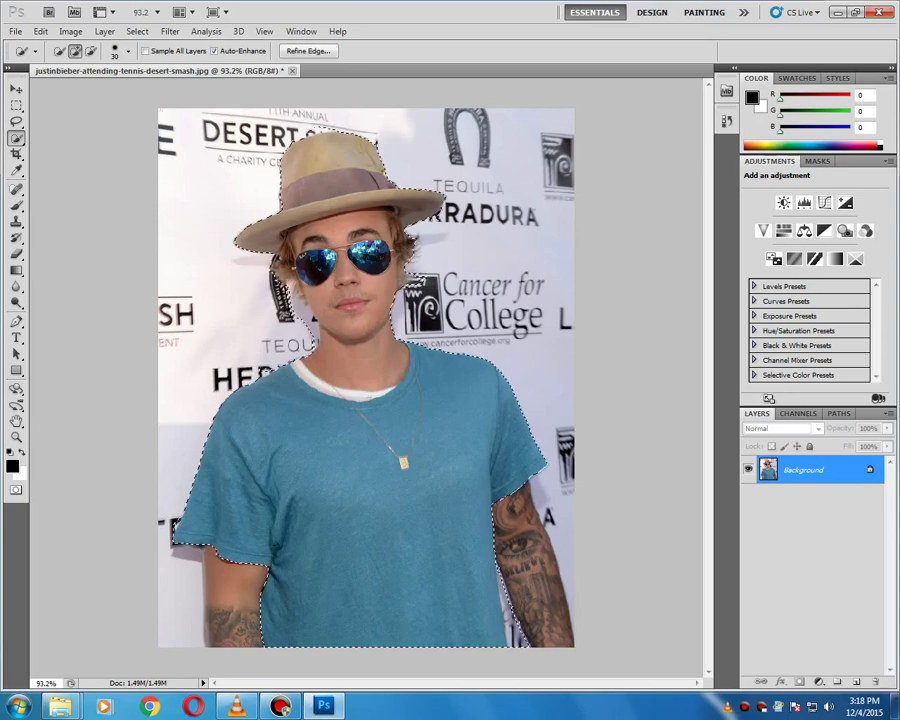
Step: Clean up the Quick Selection outline along the hat brim and hair beside the Cancer for College logo, subtracting the included background
{"action": "scroll", "coordinate": [434, 190], "scroll_direction": "up", "scroll_amount": 4}
{"action": "scroll", "coordinate": [443, 157], "scroll_direction": "up", "scroll_amount": 2}
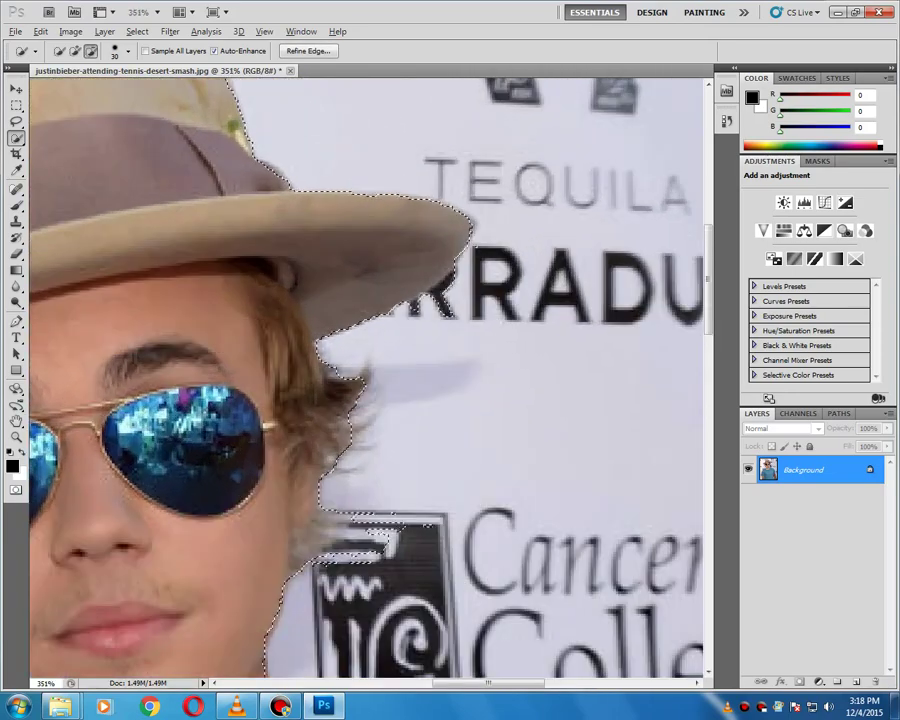
{"action": "key", "text": "alt"}
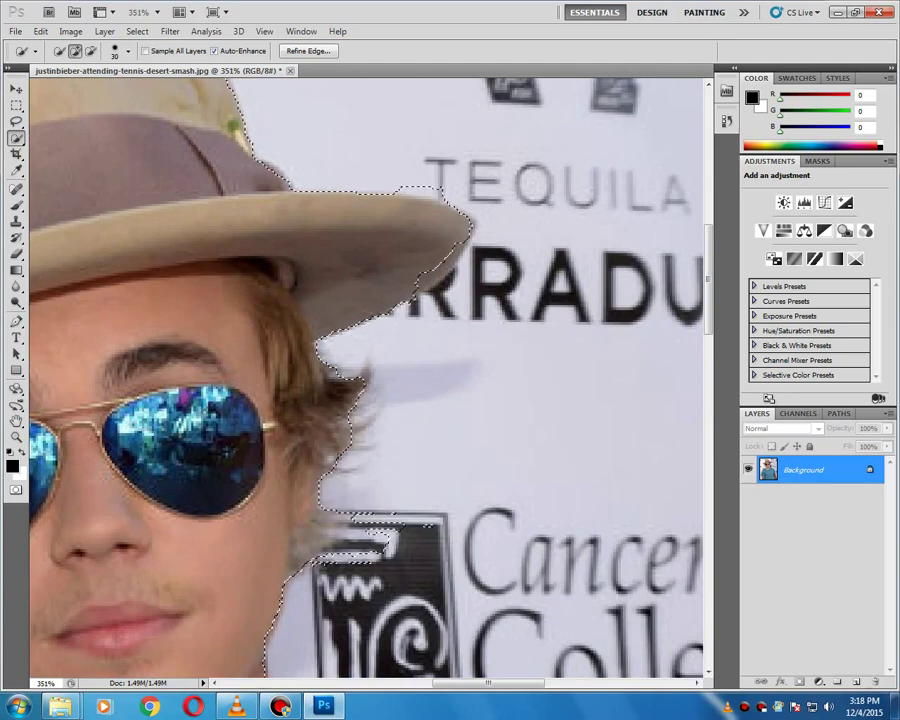
{"action": "key", "text": "alt"}
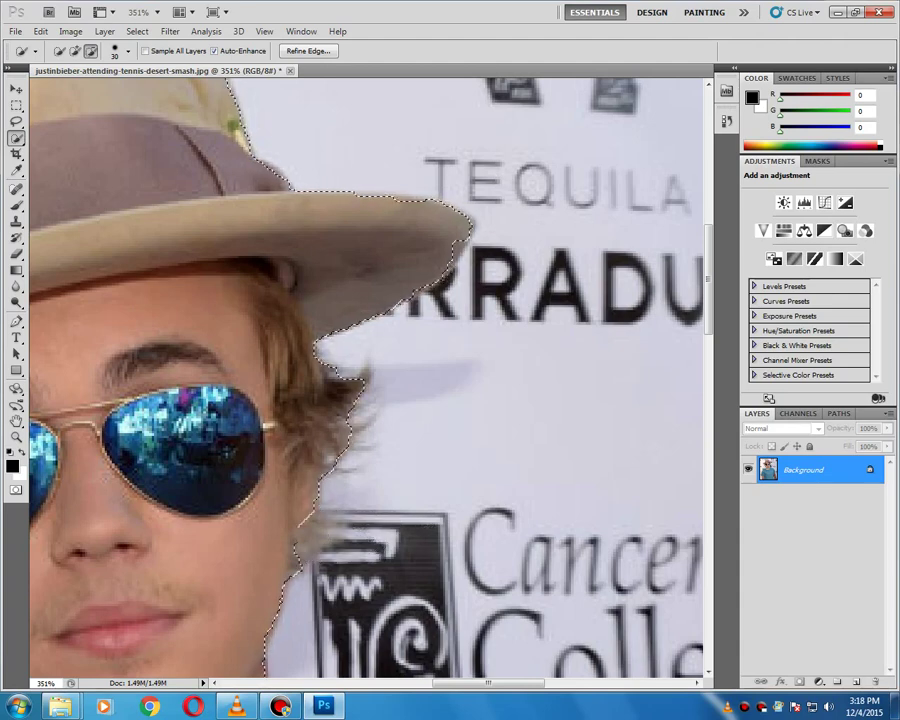
Step: Subtract the background strip above the hat's crown from the selection
{"action": "scroll", "coordinate": [372, 534], "scroll_direction": "down", "scroll_amount": 7}
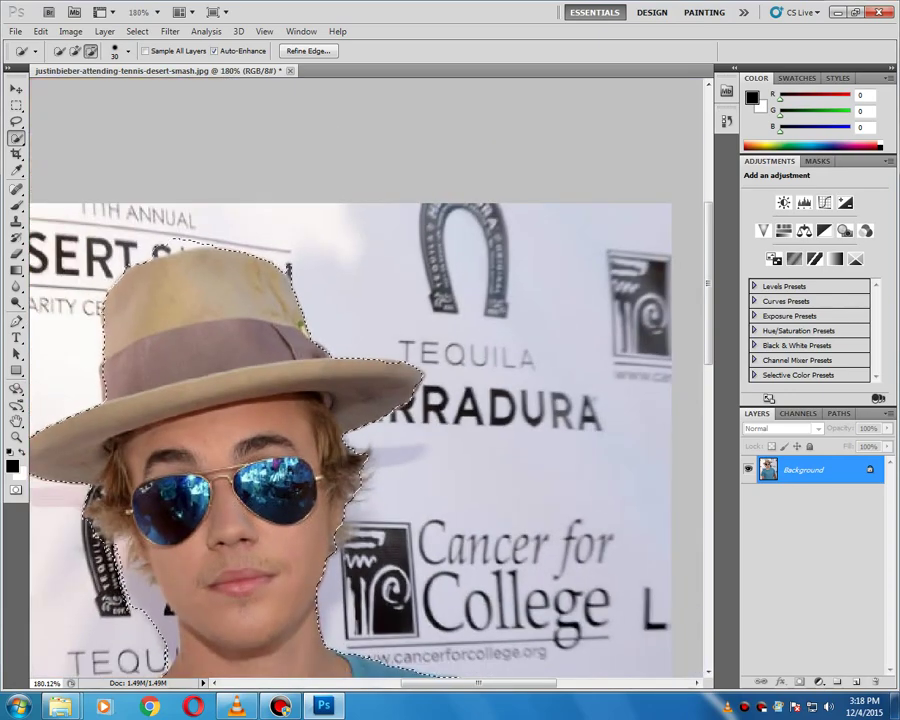
{"action": "scroll", "coordinate": [166, 243], "scroll_direction": "up", "scroll_amount": 2}
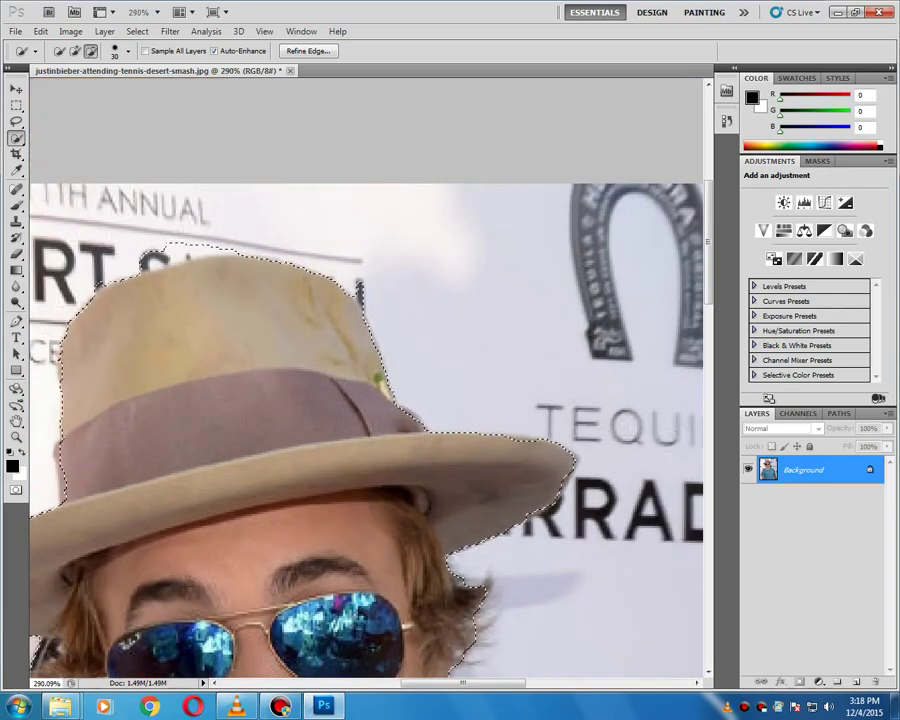
{"action": "left_click", "coordinate": [152, 240]}
{"action": "left_click", "coordinate": [208, 228]}
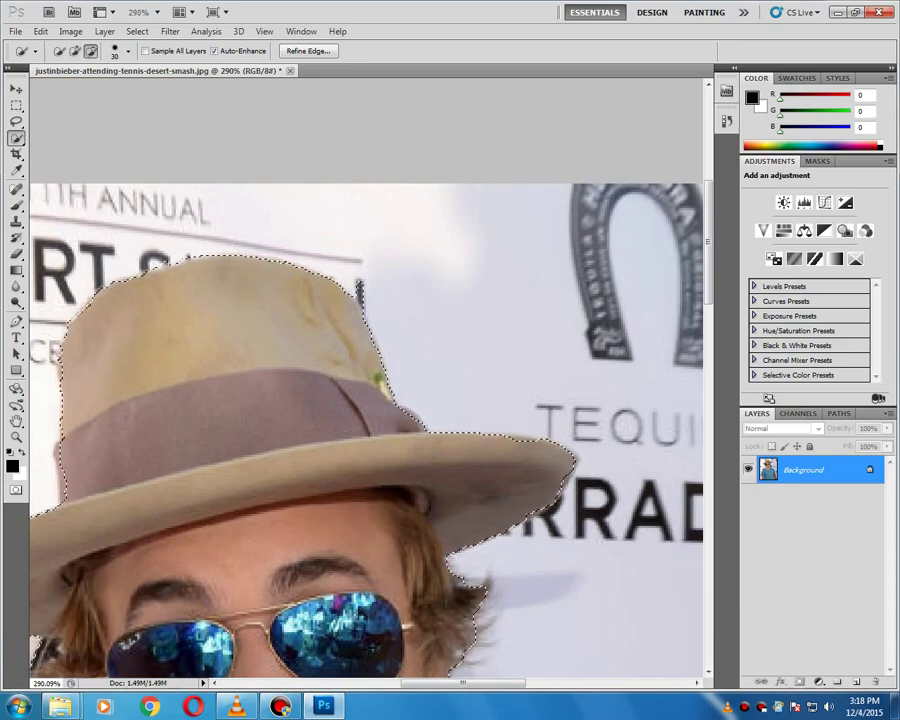
Step: Subtract the background between the hair, jaw, neck and shoulder beside the horseshoe logo and Tequila lettering from the selection
{"action": "scroll", "coordinate": [213, 395], "scroll_direction": "down", "scroll_amount": 4}
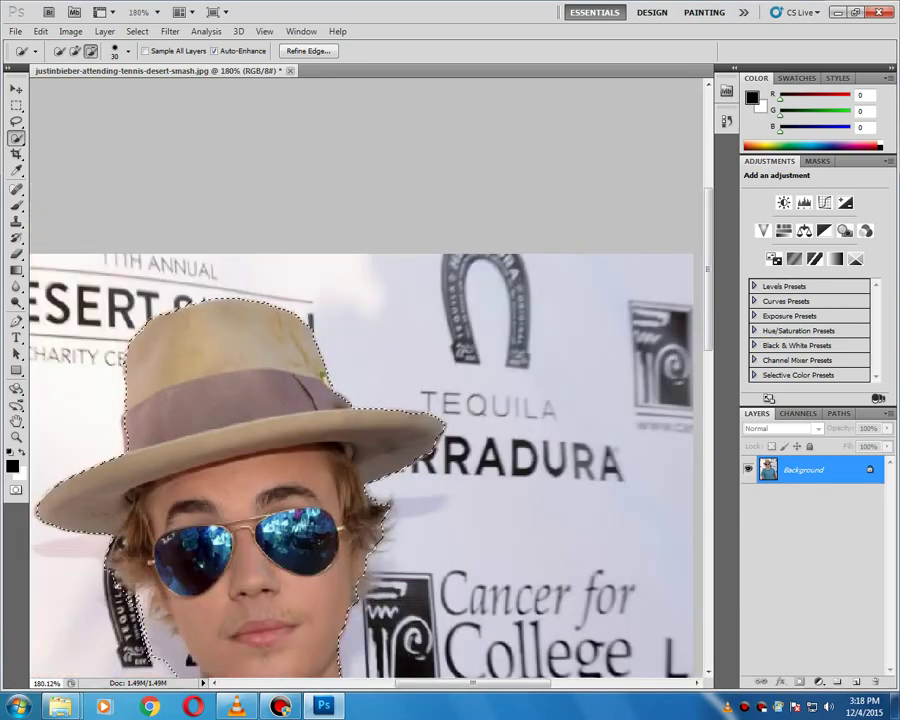
{"action": "scroll", "coordinate": [208, 400], "scroll_direction": "down", "scroll_amount": 2}
{"action": "scroll", "coordinate": [208, 400], "scroll_direction": "up", "scroll_amount": 3}
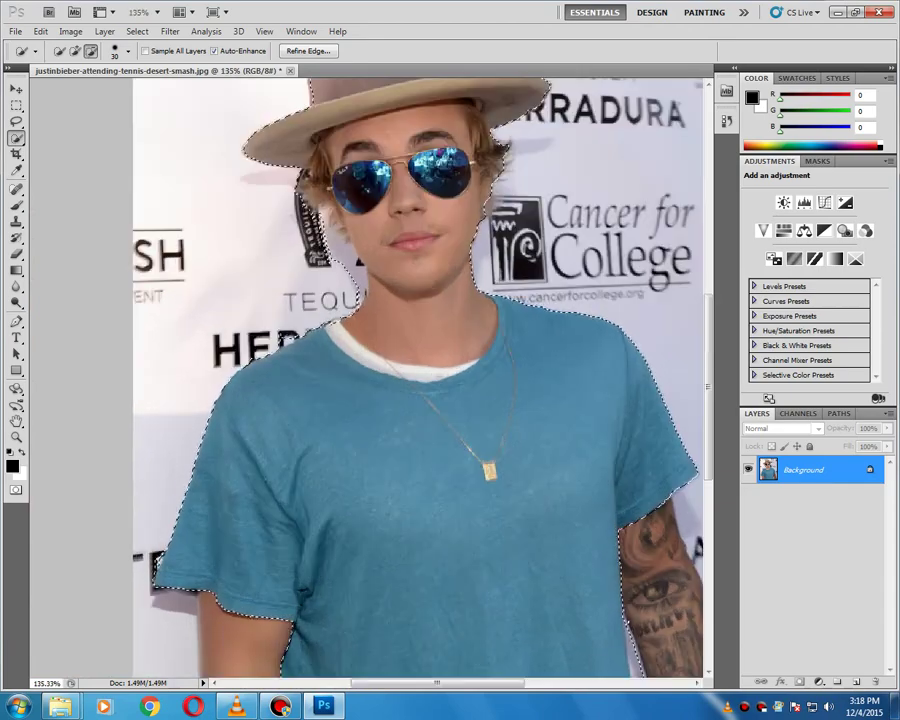
{"action": "scroll", "coordinate": [551, 440], "scroll_direction": "up", "scroll_amount": 2}
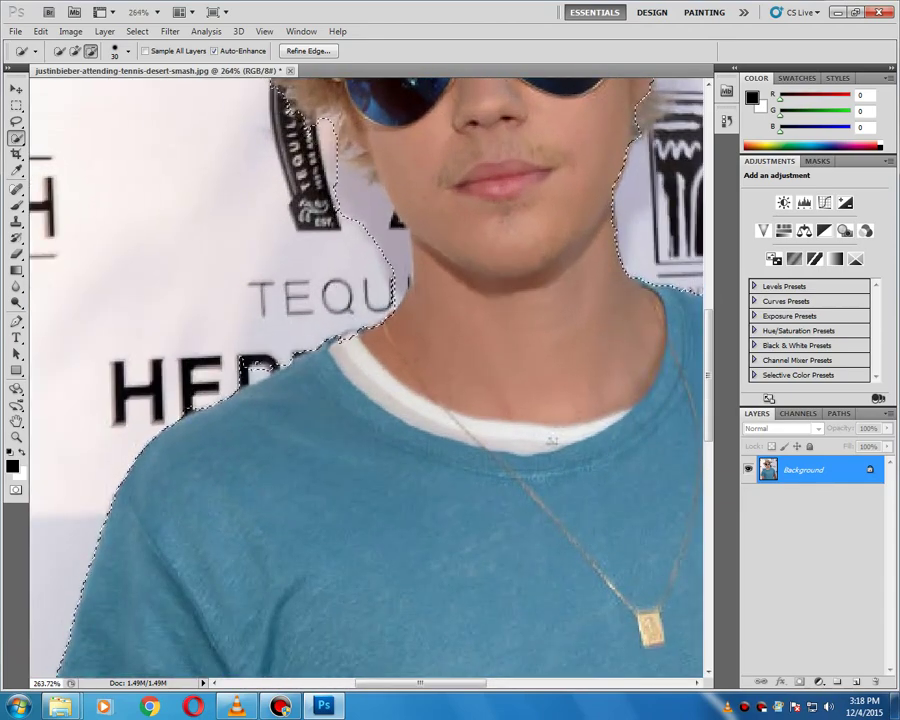
{"action": "key", "text": "ctrl+z"}
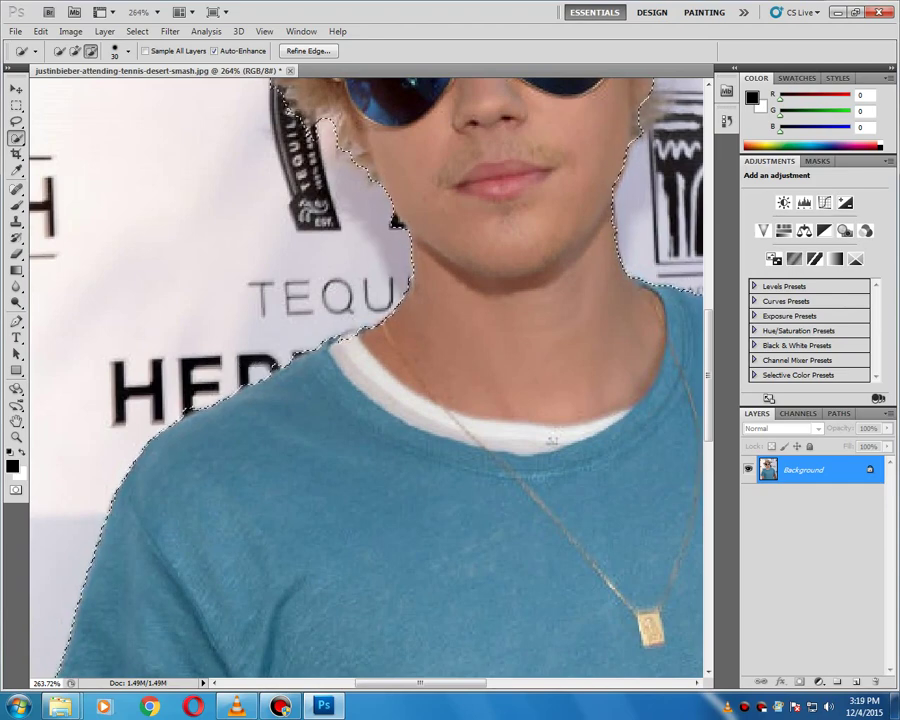
Step: Add the fully tattooed arm beside the shirt to the selection
{"action": "scroll", "coordinate": [228, 409], "scroll_direction": "down", "scroll_amount": 3}
{"action": "scroll", "coordinate": [522, 438], "scroll_direction": "down", "scroll_amount": 1}
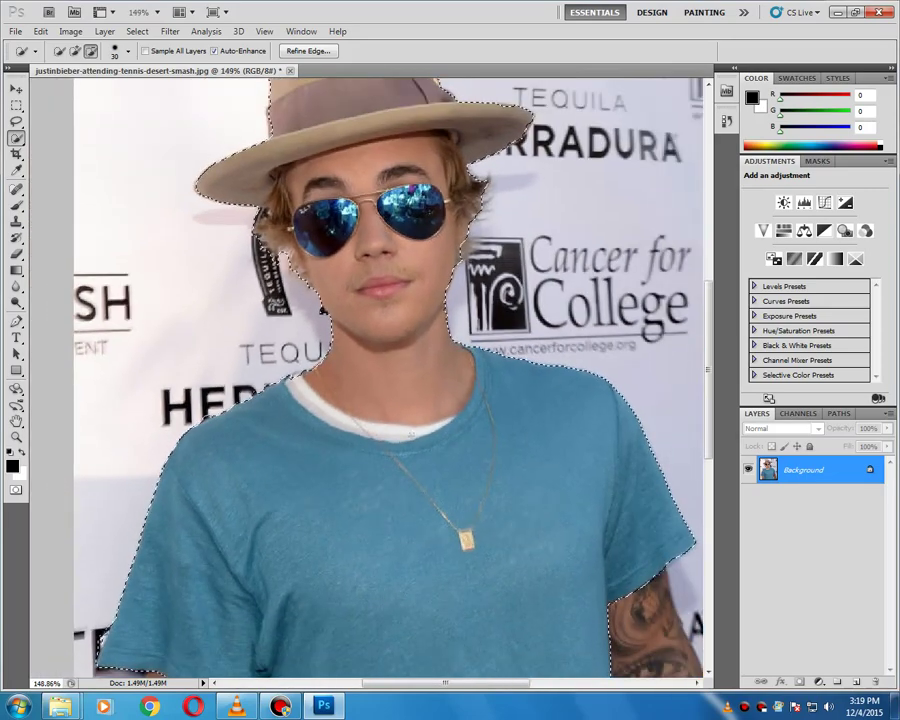
{"action": "scroll", "coordinate": [390, 378], "scroll_direction": "down", "scroll_amount": 2}
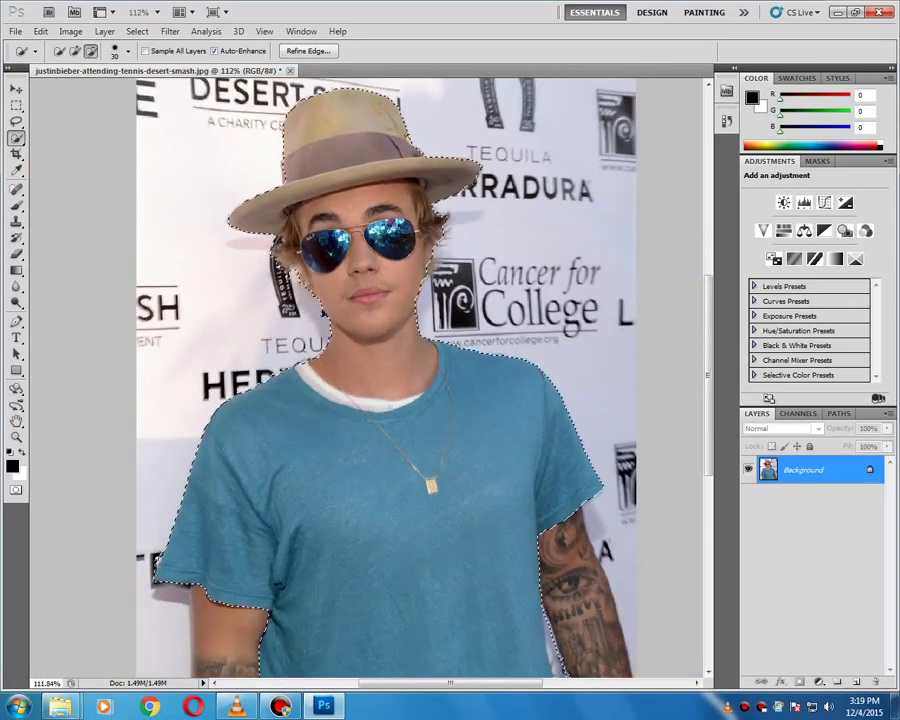
{"action": "left_click_drag", "start_coordinate": [562, 538], "coordinate": [588, 622]}
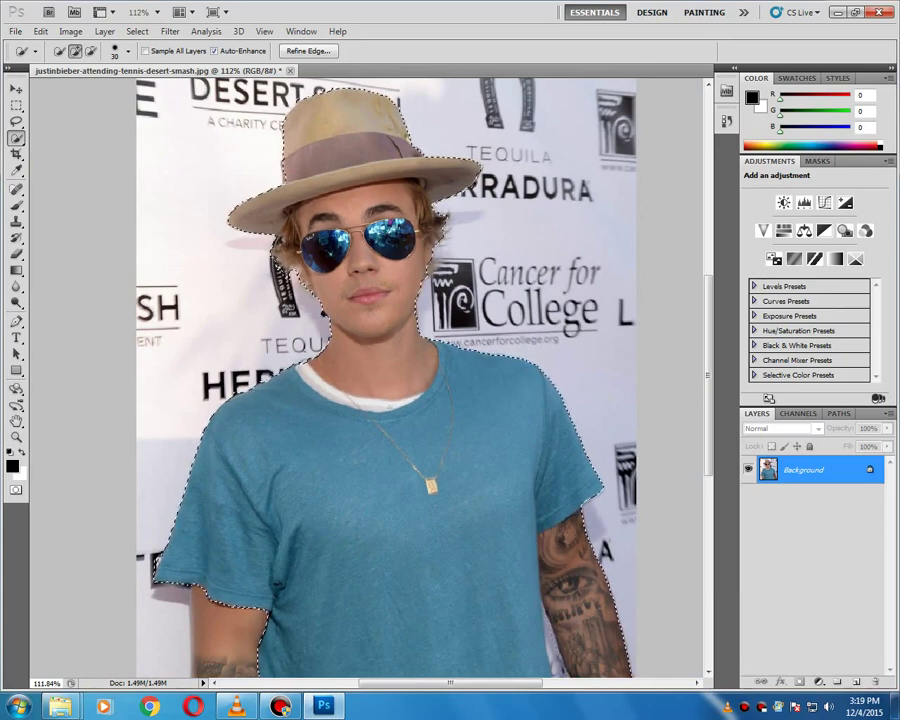
{"action": "key", "text": "alt"}
{"action": "key", "text": "alt"}
Step: Search the computer for "TE", open the New Text Document file in Notepad and write "U HAVE TO PRESS ALT BUTTON FOR"
{"action": "key", "text": "super"}
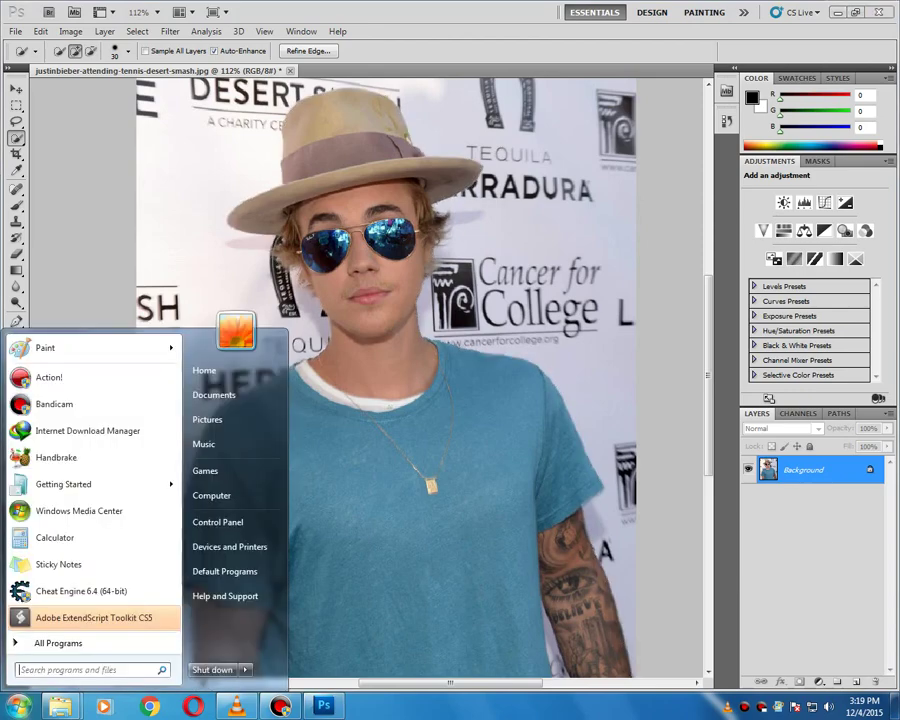
{"action": "type", "text": "TE"}
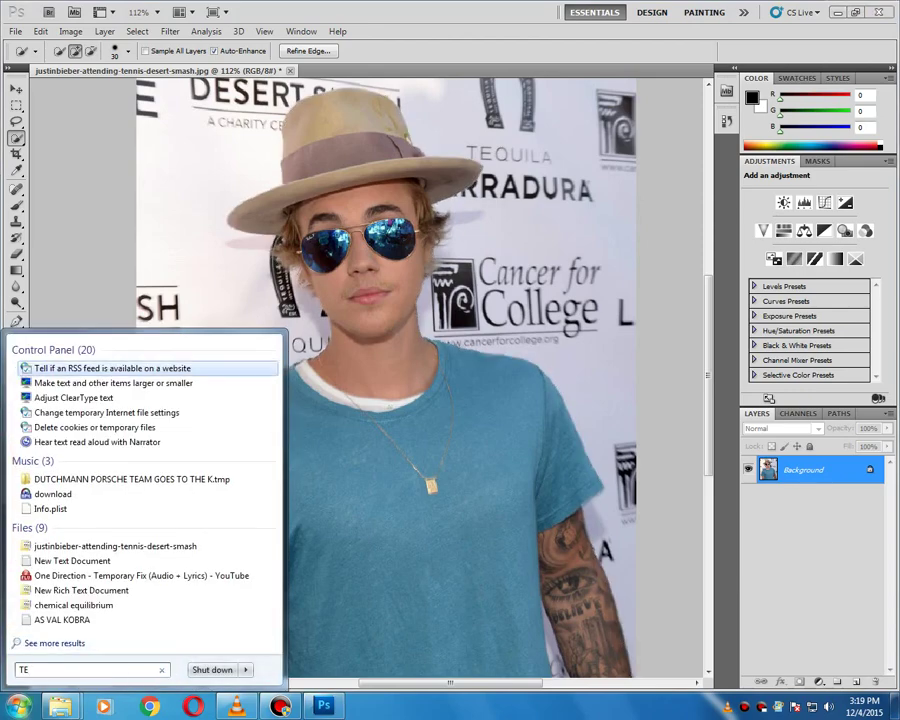
{"action": "key", "text": "Down"}
{"action": "key", "text": "Down"}
{"action": "key", "text": "Down"}
{"action": "key", "text": "Down"}
{"action": "key", "text": "Down"}
{"action": "key", "text": "Down"}
{"action": "key", "text": "Down"}
{"action": "key", "text": "Down"}
{"action": "key", "text": "Down"}
{"action": "key", "text": "Down"}
{"action": "key", "text": "Return"}
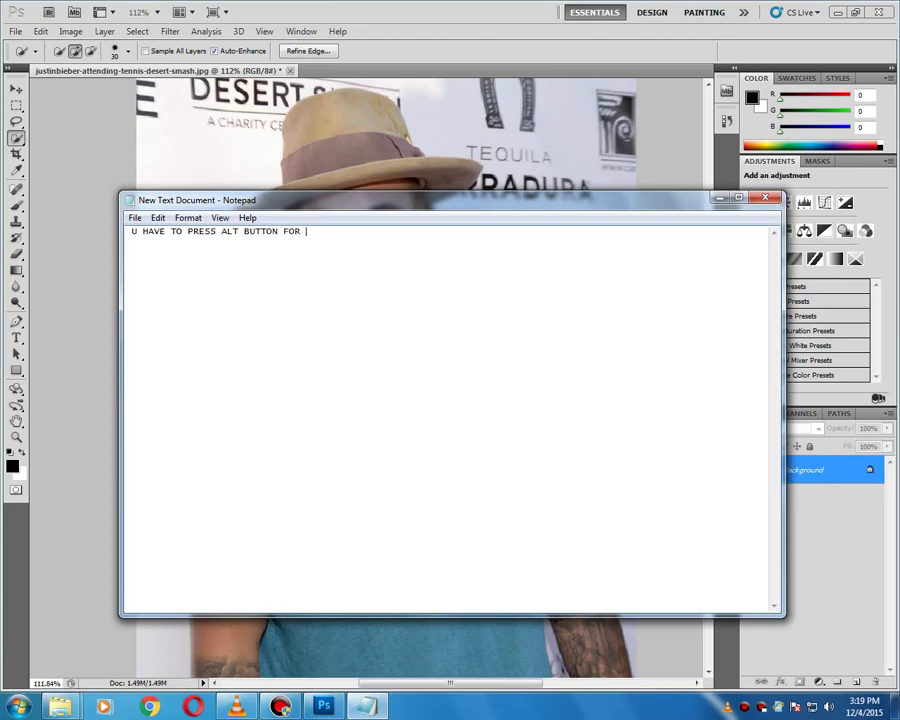
Step: Minimise the Notepad note and return to the photo in Photoshop
{"action": "left_click", "coordinate": [719, 198]}
{"action": "left_click", "coordinate": [367, 706]}
{"action": "left_click", "coordinate": [719, 198]}
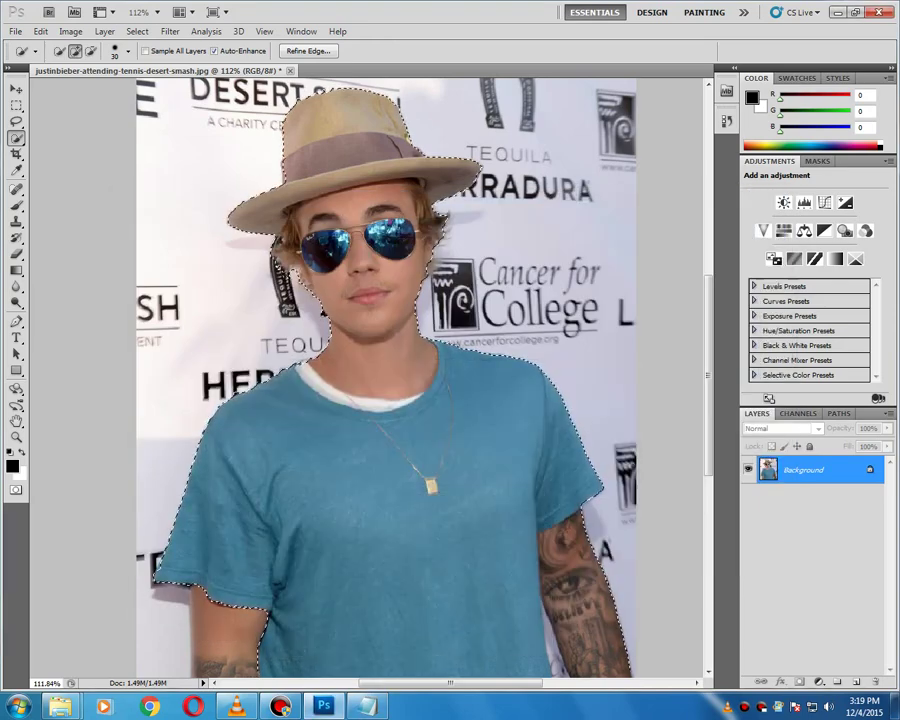
Step: Subtract the remaining background around the hair and cheek beside the horseshoe logo, then return Quick Selection to adding mode
{"action": "key", "text": "alt"}
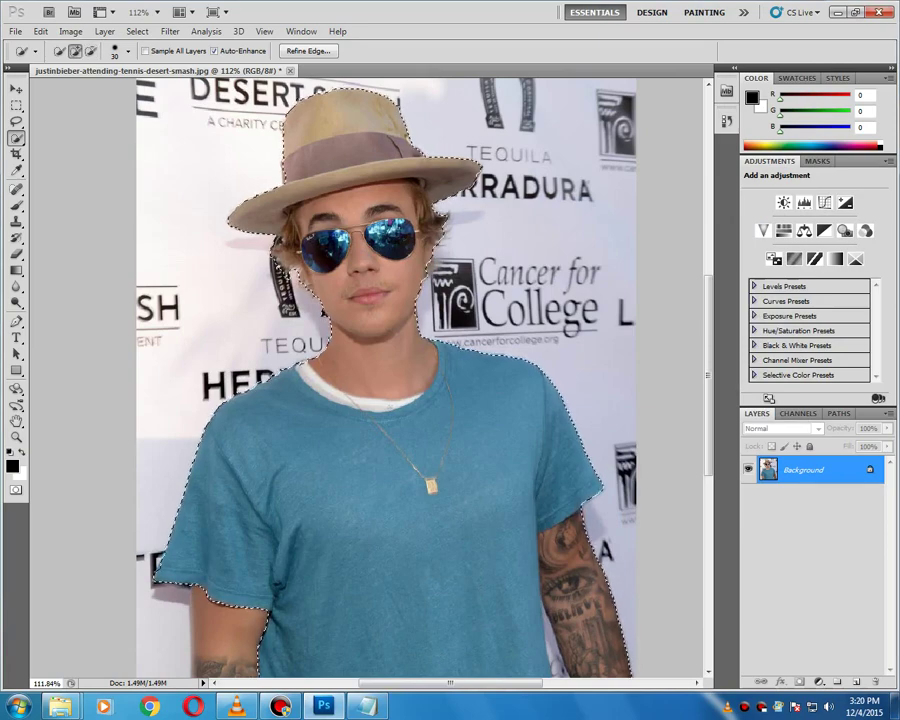
{"action": "scroll", "coordinate": [403, 222], "scroll_direction": "up", "scroll_amount": 2}
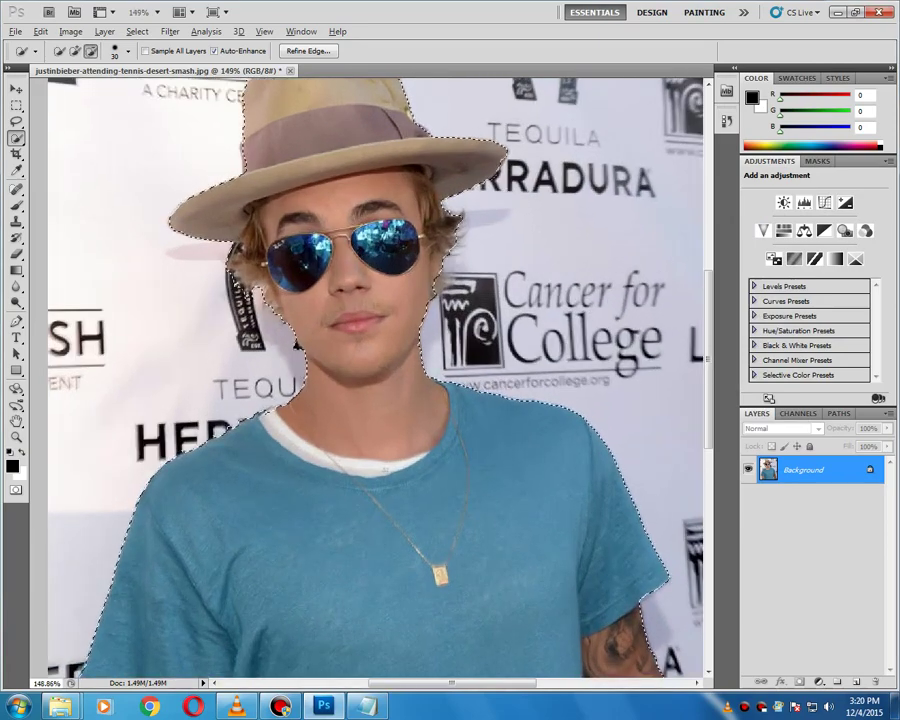
{"action": "scroll", "coordinate": [250, 125], "scroll_direction": "up", "scroll_amount": 4}
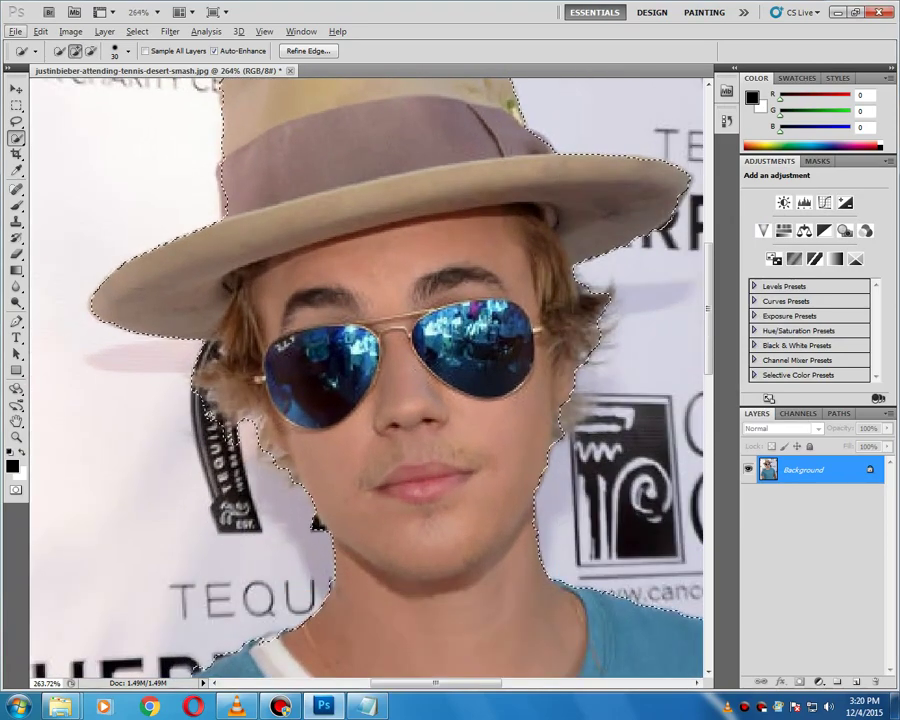
{"action": "key", "text": "alt"}
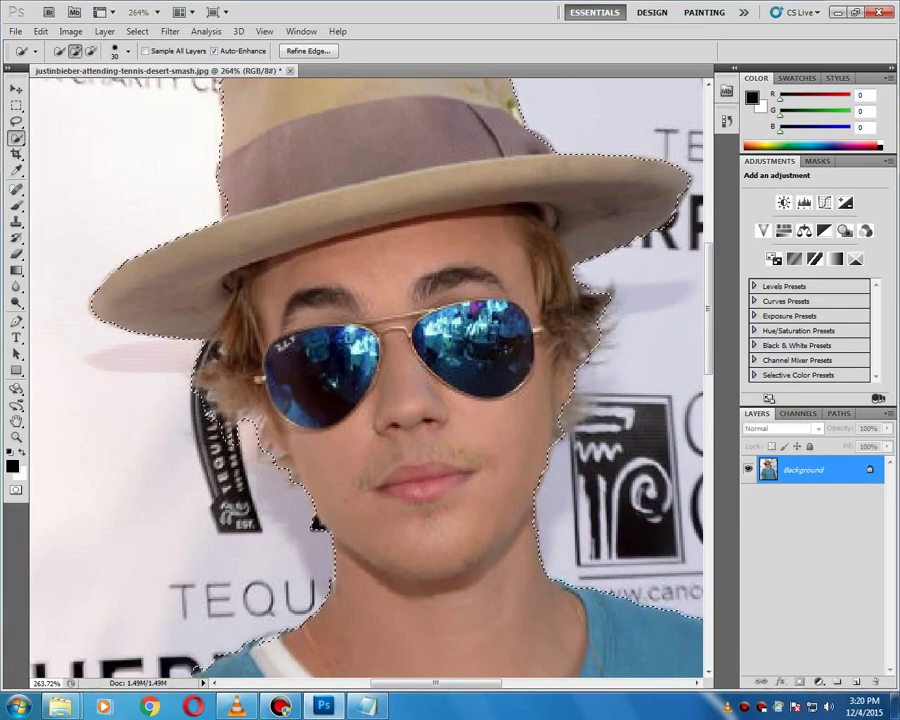
{"action": "left_click", "coordinate": [217, 418], "text": "alt"}
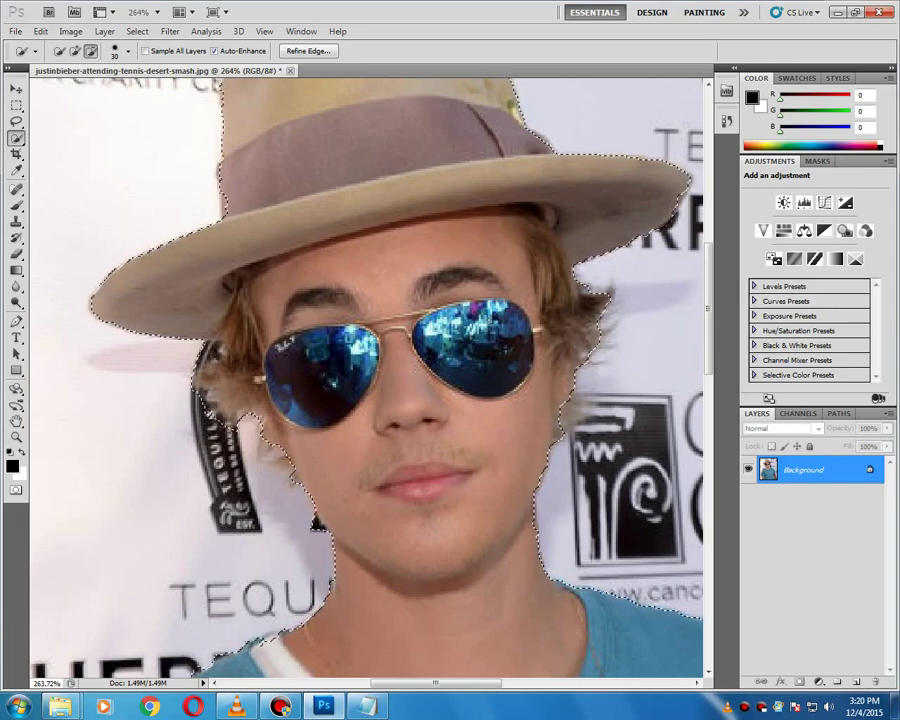
{"action": "scroll", "coordinate": [366, 378], "scroll_direction": "down", "scroll_amount": 11}
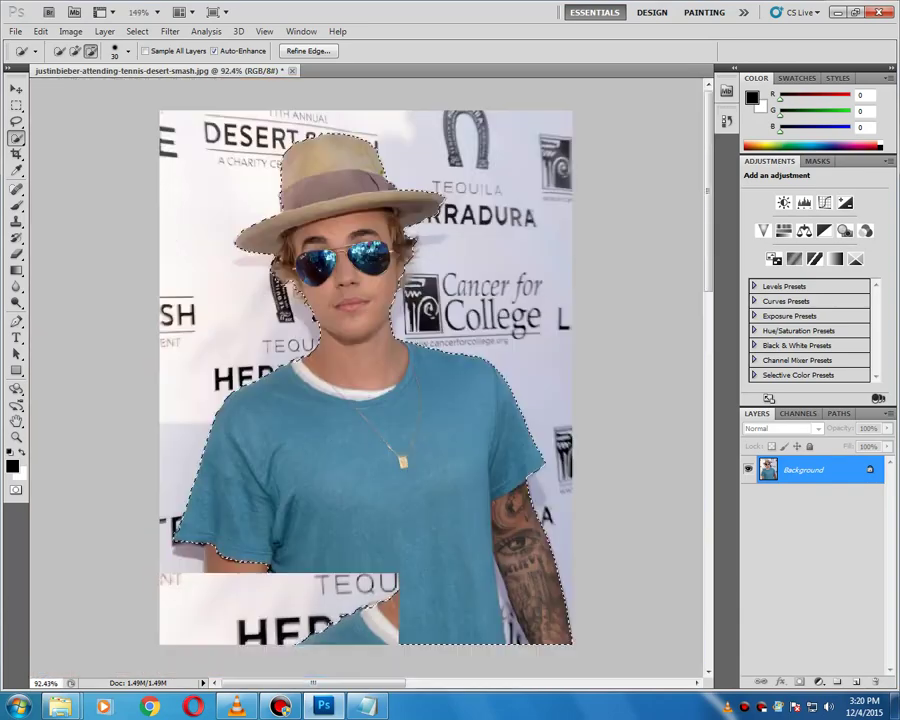
{"action": "scroll", "coordinate": [347, 277], "scroll_direction": "up", "scroll_amount": 1}
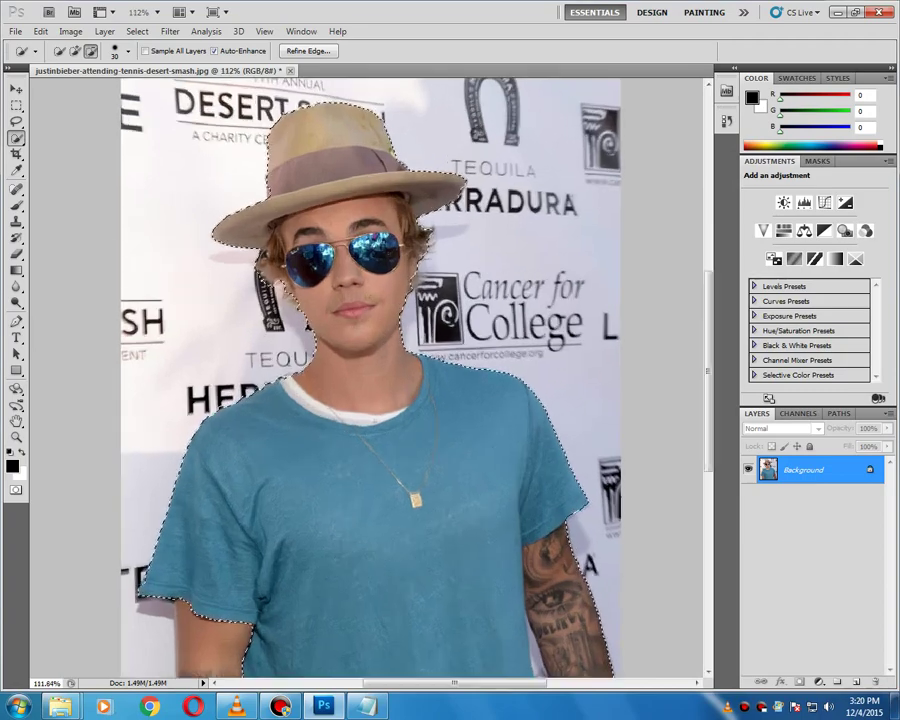
{"action": "left_click", "coordinate": [74, 50]}
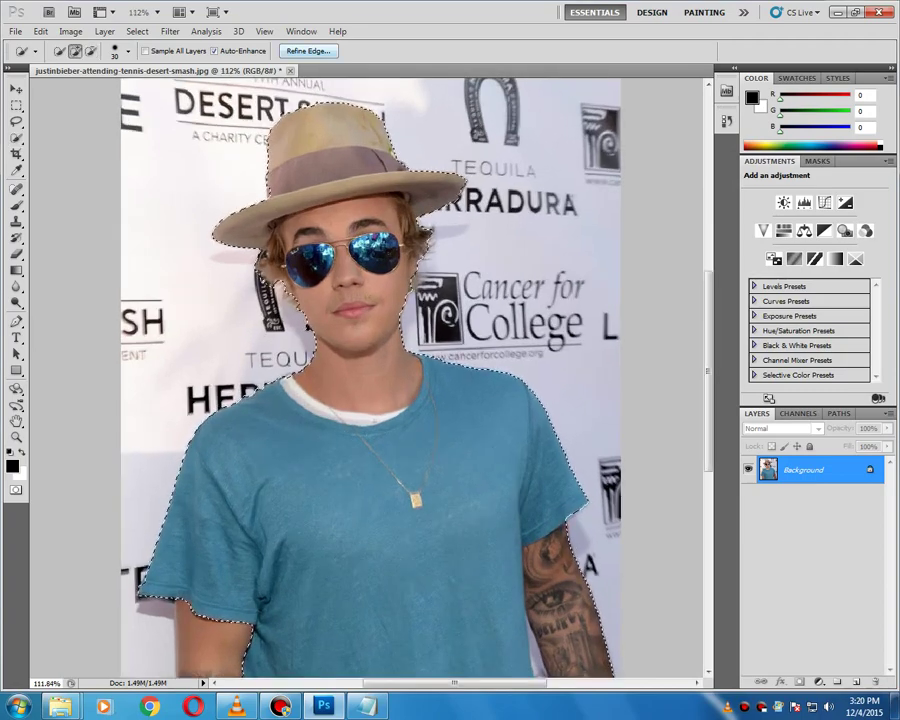
Step: Preview the cutout in Refine Edge and close the dialog without changing its settings
{"action": "left_click", "coordinate": [308, 50]}
{"action": "left_click_drag", "start_coordinate": [512, 113], "coordinate": [752, 95]}
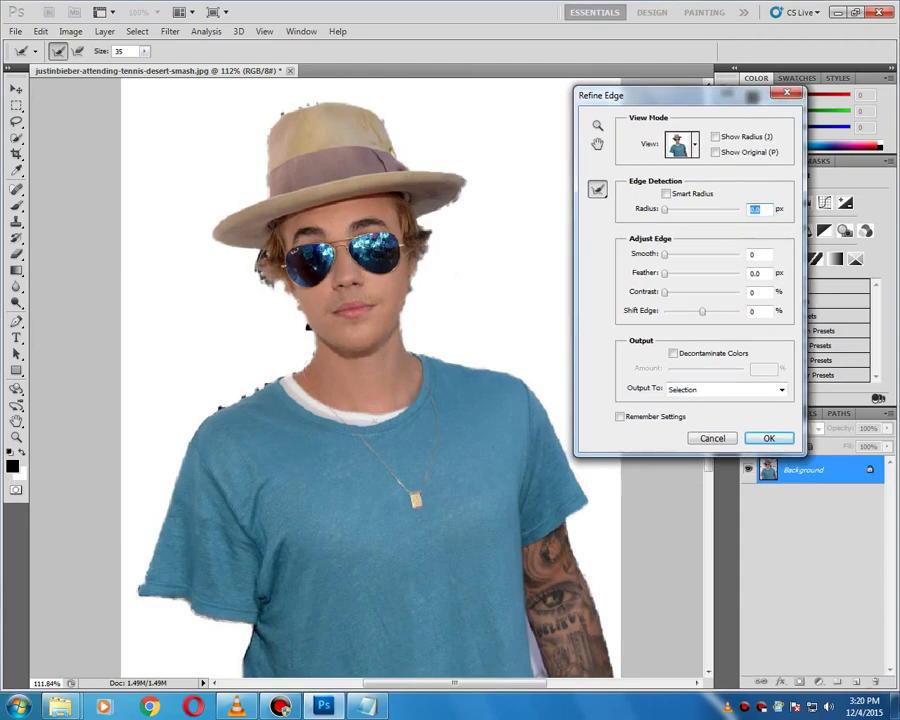
{"action": "key", "text": "Return"}
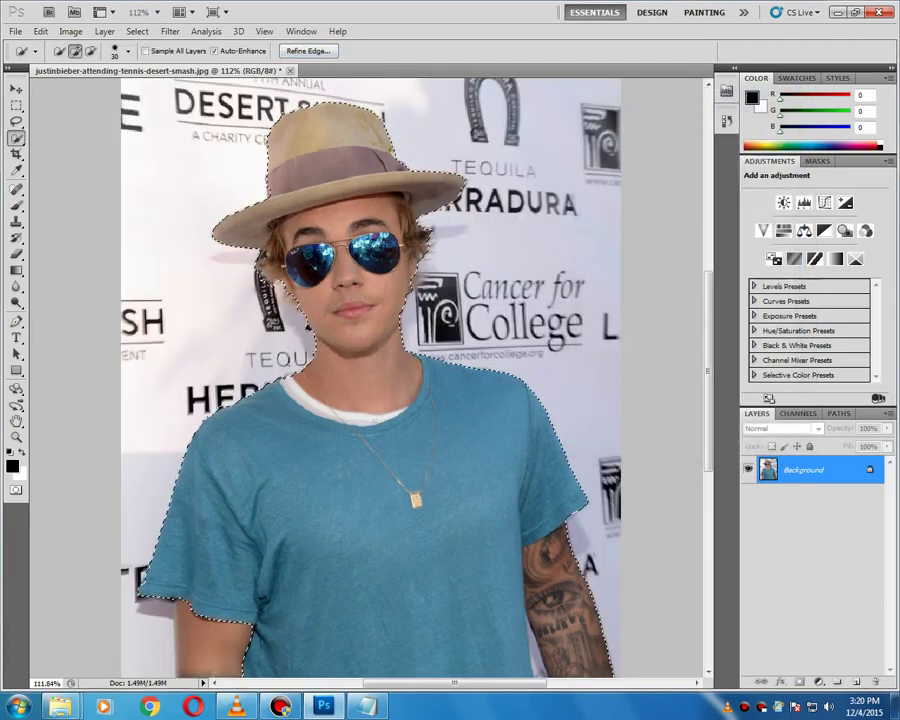
Step: Add the other bare forearm to the selection and trim off the background below its sleeve
{"action": "left_click", "coordinate": [214, 640]}
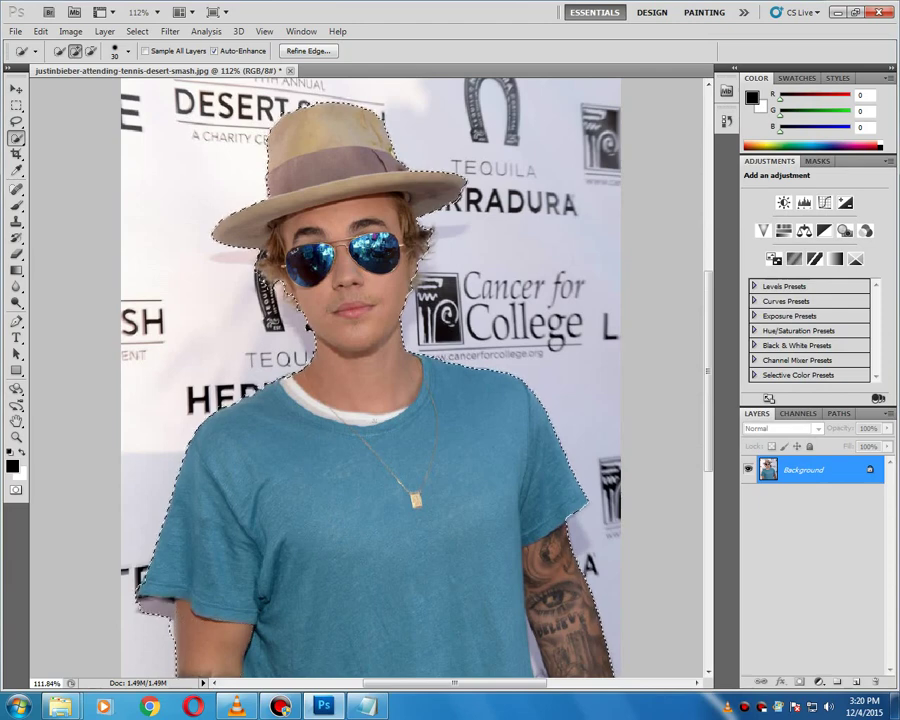
{"action": "key", "text": "alt"}
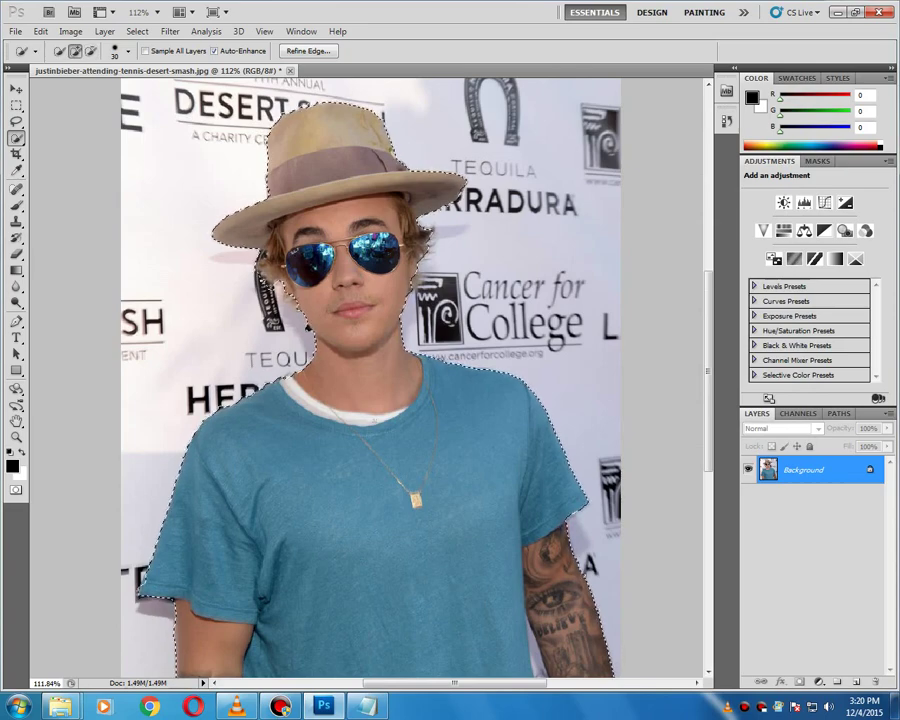
Step: Refine the selection edge with Smooth set to 29 and the output kept as a selection
{"action": "key", "text": "ctrl+alt+r"}
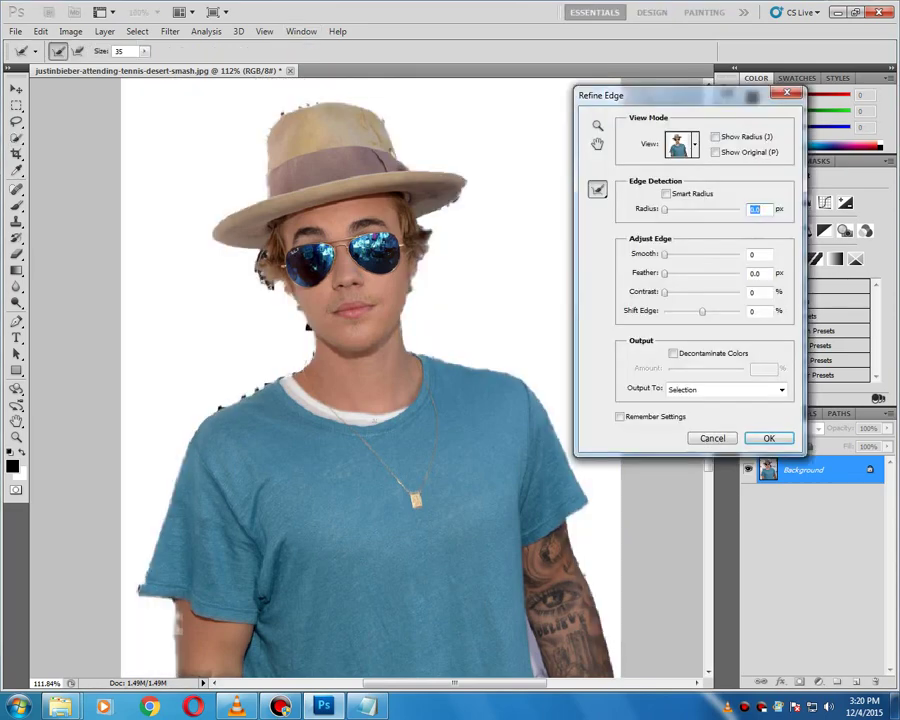
{"action": "left_click_drag", "start_coordinate": [665, 255], "coordinate": [680, 255]}
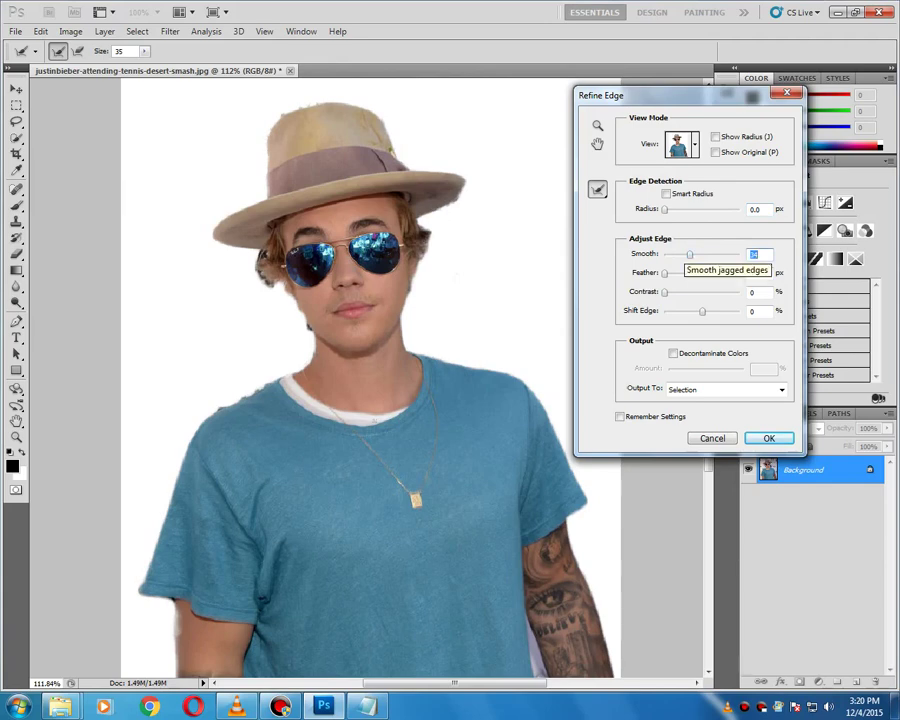
{"action": "left_click_drag", "start_coordinate": [690, 255], "coordinate": [698, 255]}
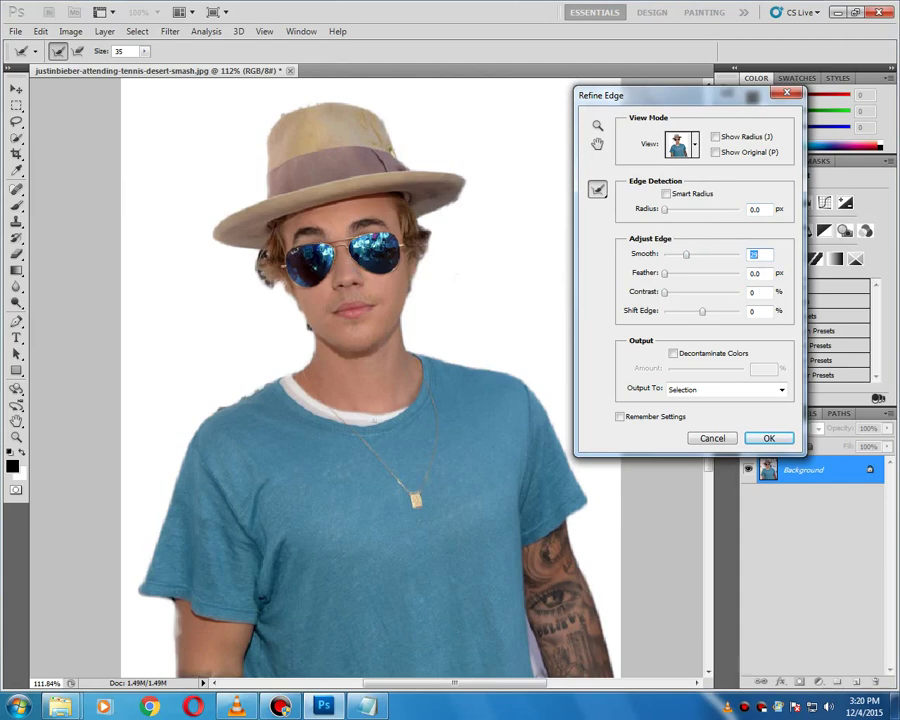
{"action": "left_click", "coordinate": [760, 255]}
{"action": "key", "text": "Return"}
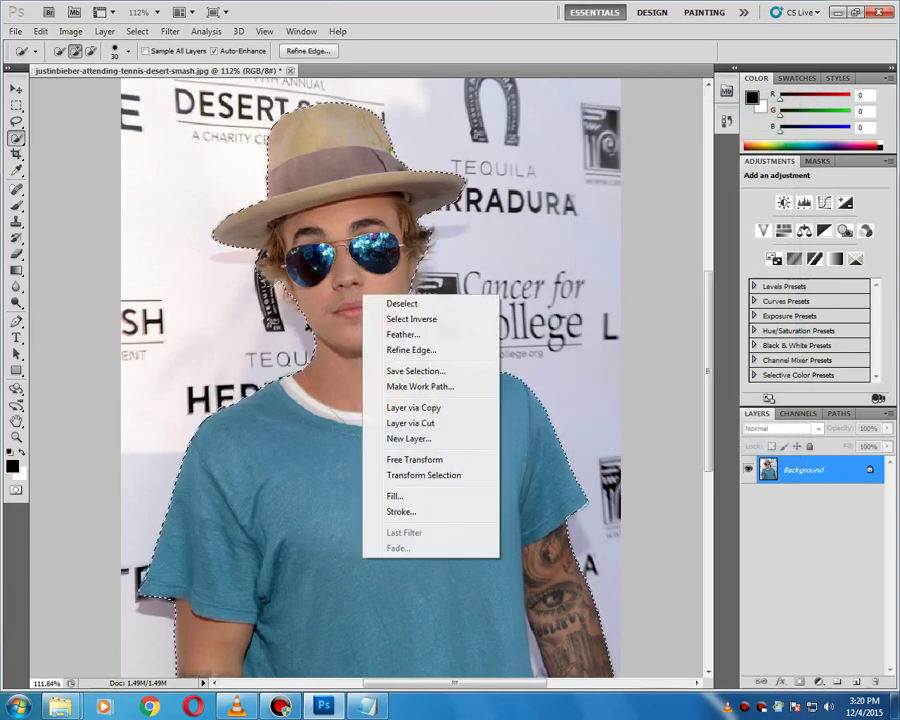
Step: Invert the selection so that it covers the background around the man
{"action": "right_click", "coordinate": [363, 298]}
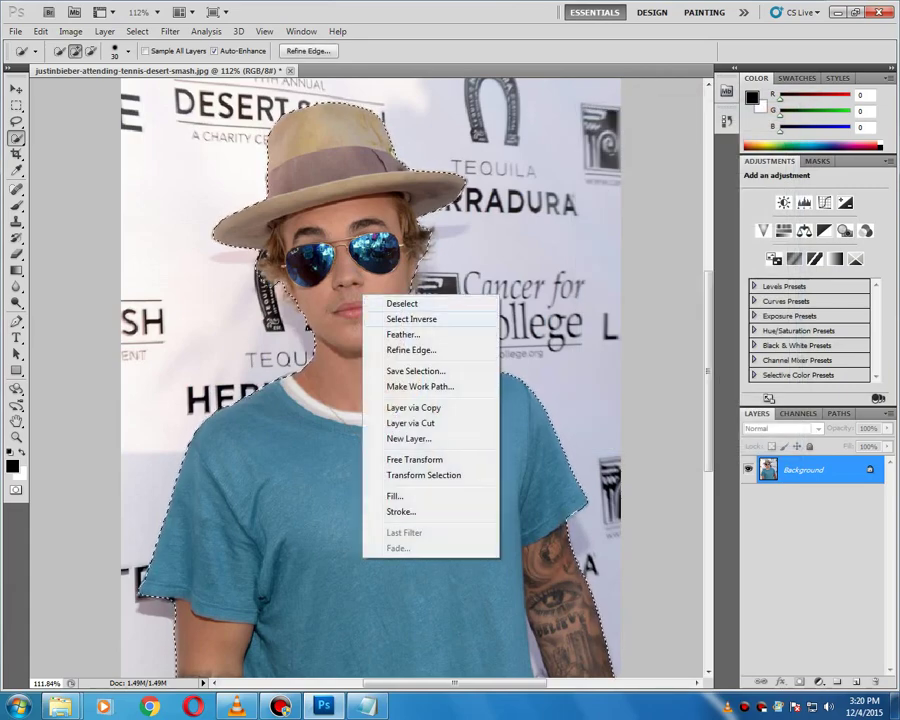
{"action": "left_click", "coordinate": [411, 318]}
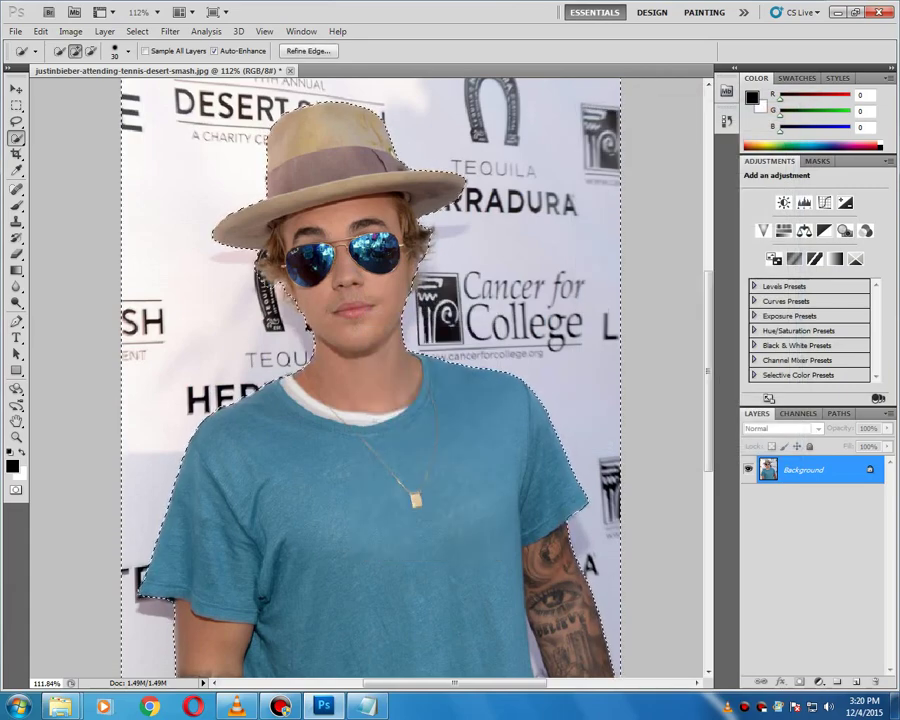
Step: Open Lens Blur for the selected background and try several blur radii, ending at a Radius of 15
{"action": "left_click", "coordinate": [170, 31]}
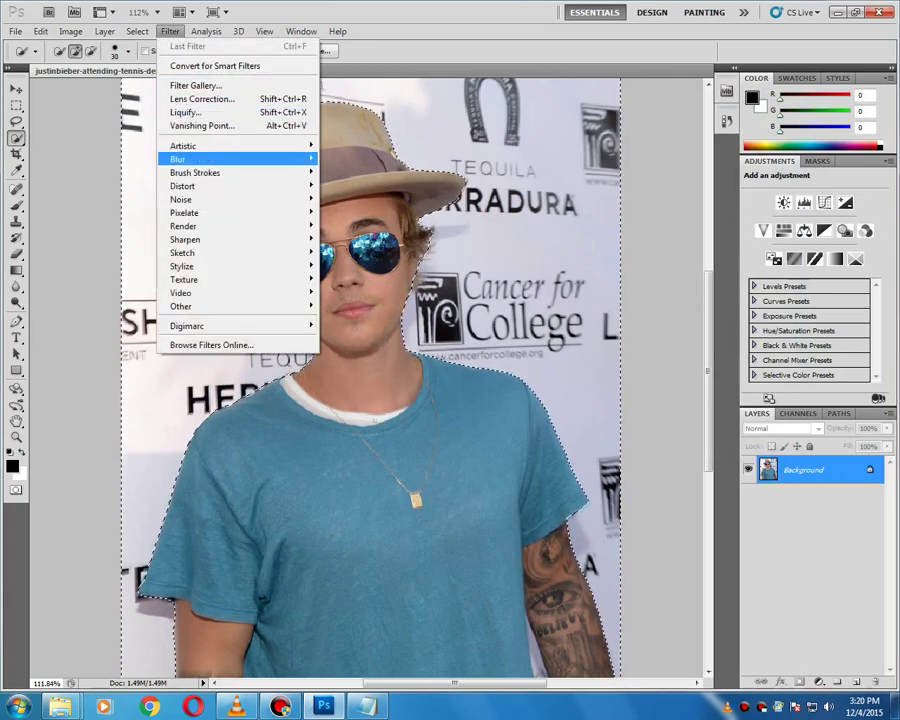
{"action": "mouse_move", "coordinate": [195, 159]}
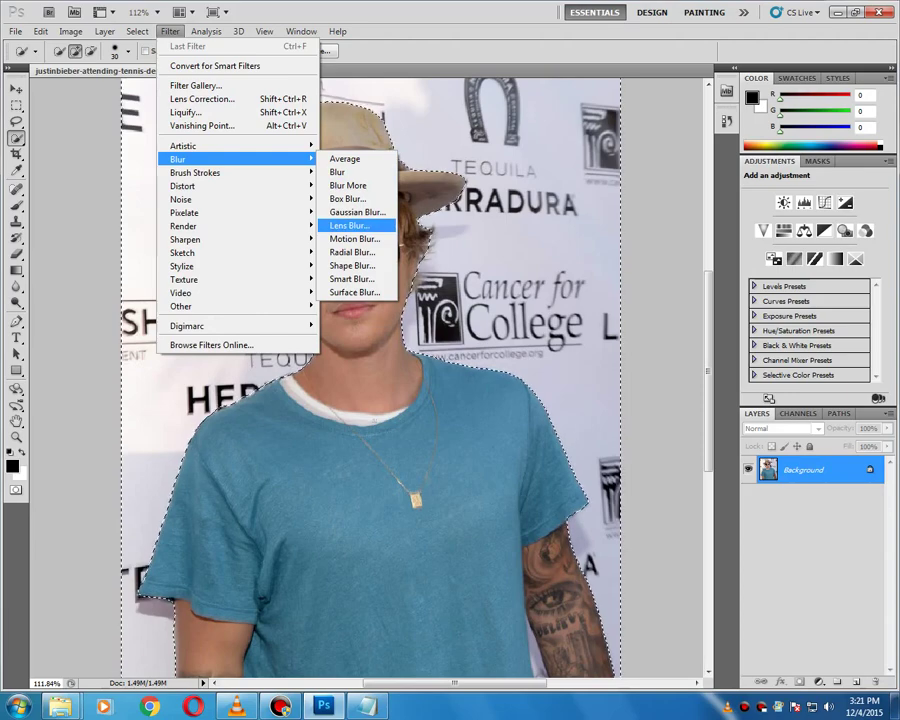
{"action": "left_click", "coordinate": [350, 225]}
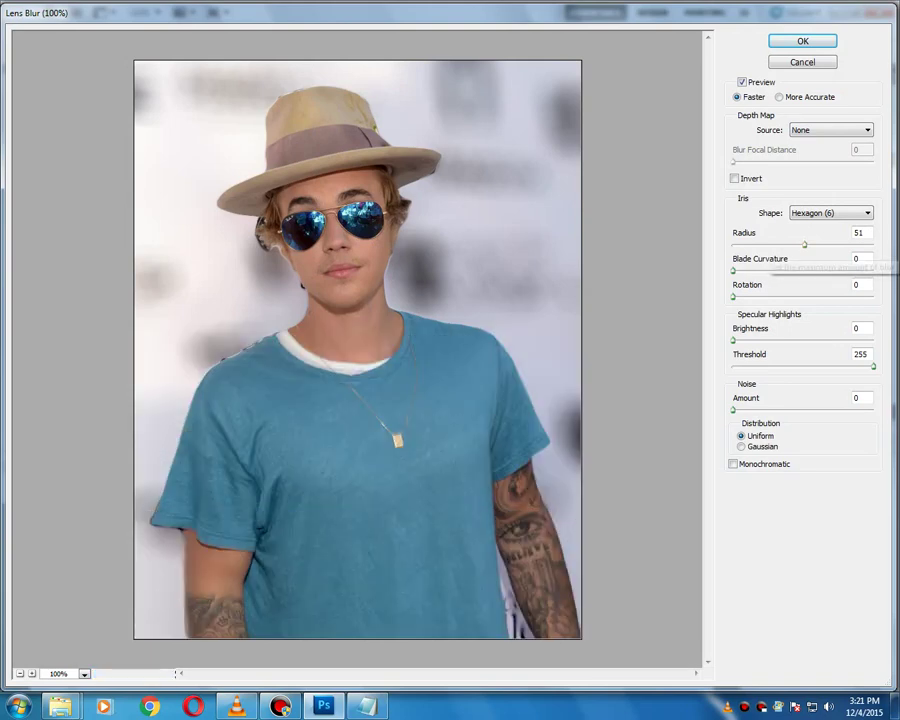
{"action": "left_click_drag", "start_coordinate": [804, 245], "coordinate": [776, 245]}
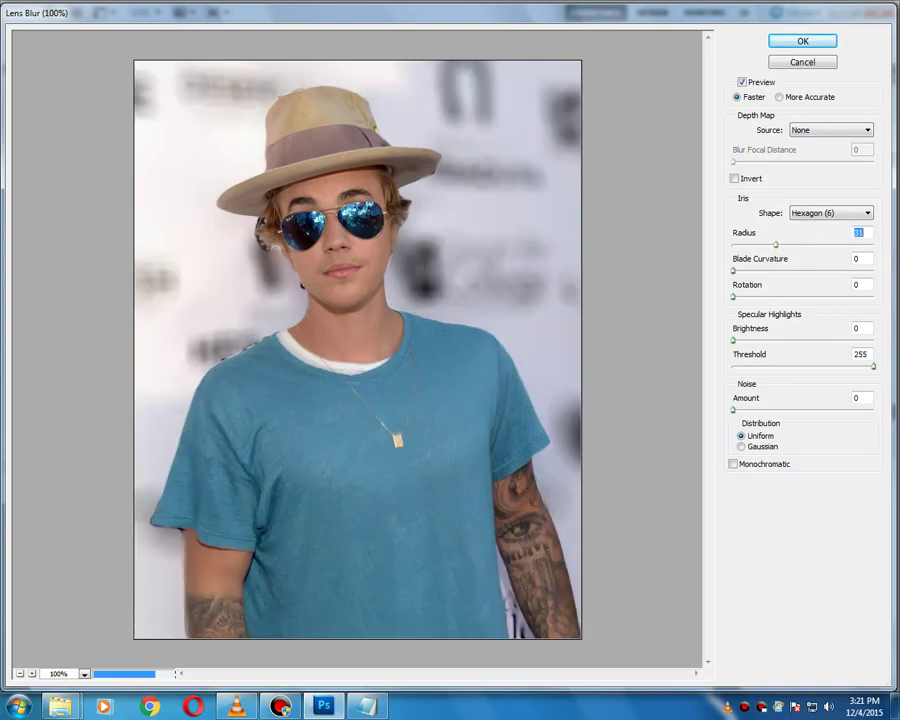
{"action": "key", "text": "shift+Down"}
{"action": "key", "text": "shift+Down"}
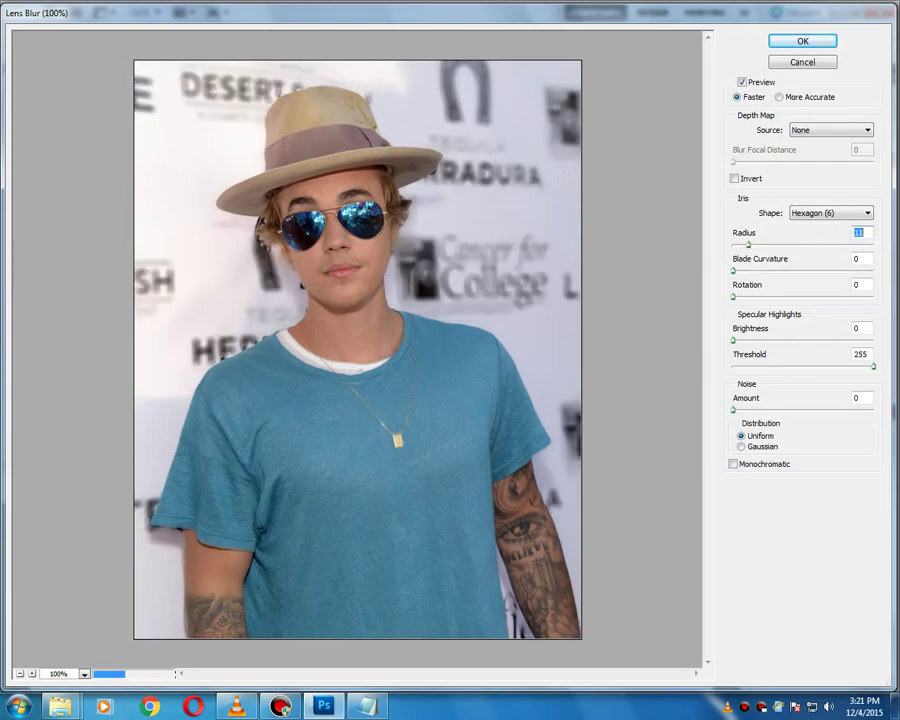
{"action": "key", "text": "shift+Down"}
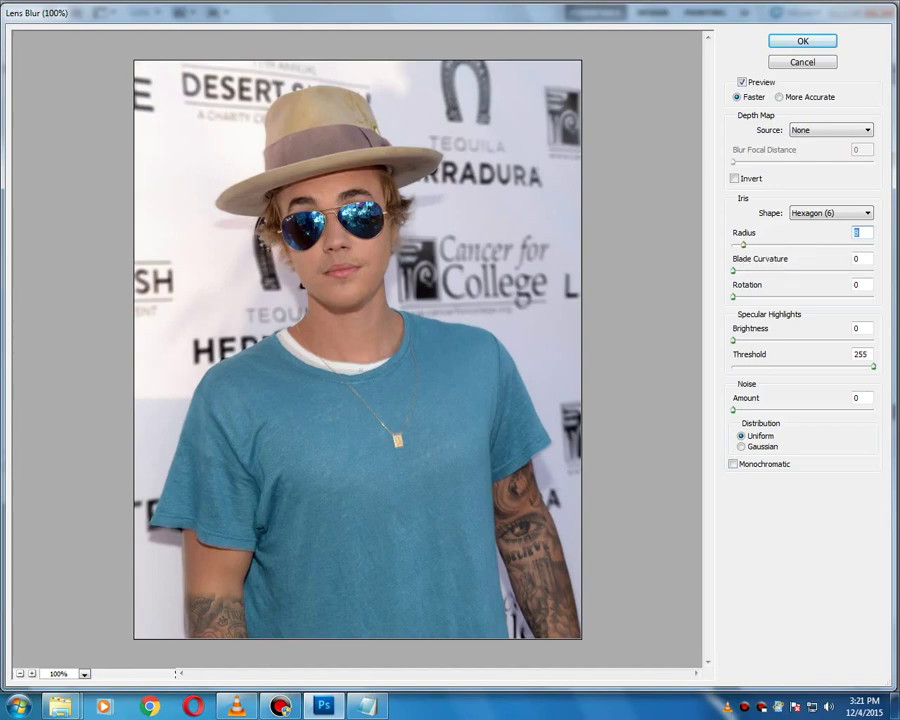
{"action": "key", "text": "shift+Up"}
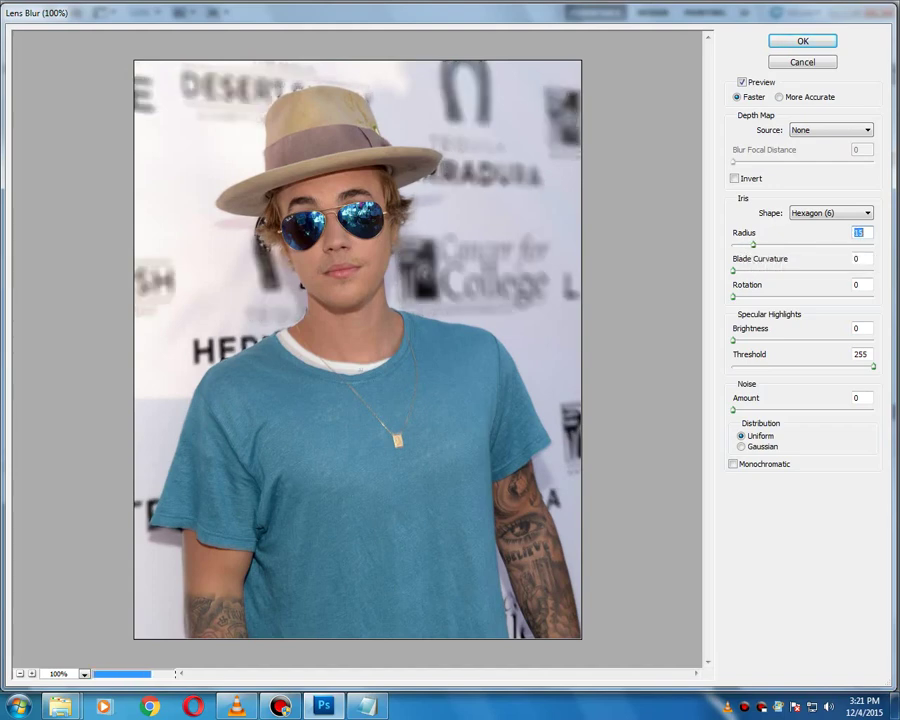
Step: Switch to Notepad and replace the note with "U CAN DO BLUR HOW MUCH U WANT TO"
{"action": "key", "text": "alt+Tab"}
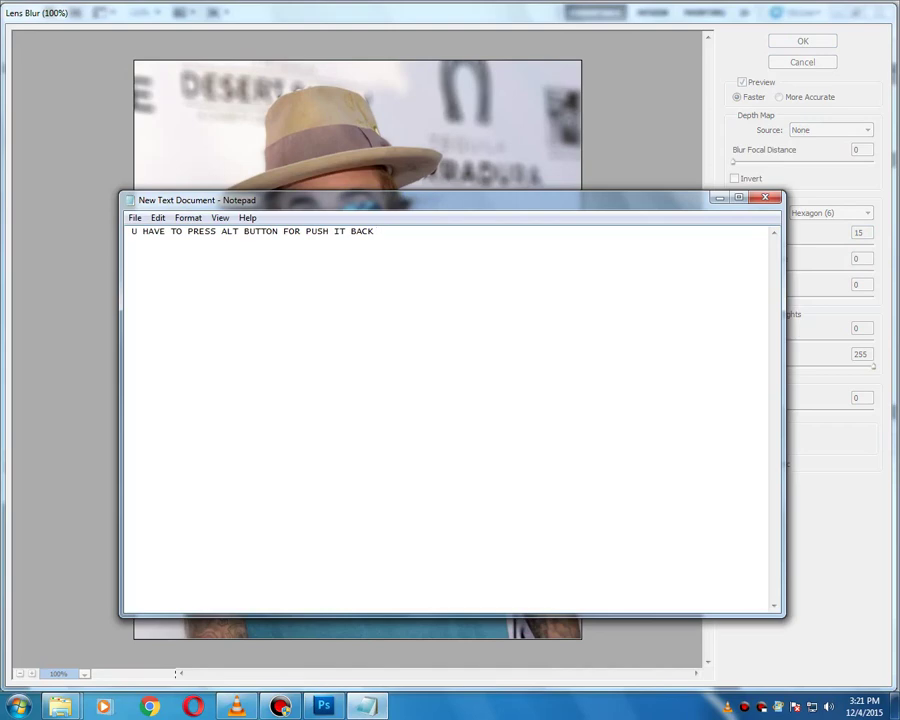
{"action": "key", "text": "ctrl+a"}
{"action": "key", "text": "BackSpace"}
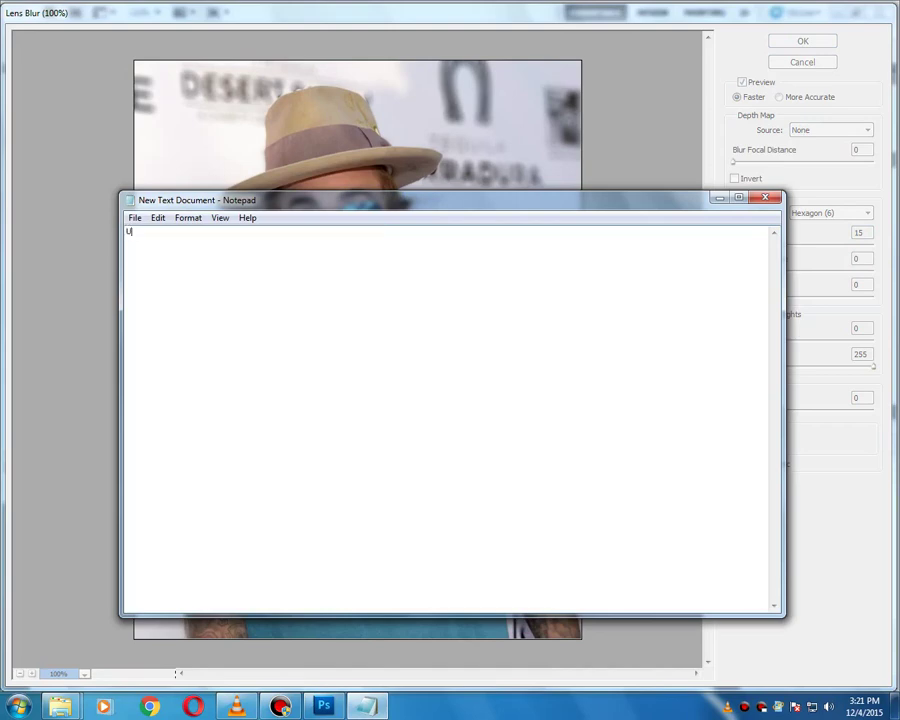
{"action": "type", "text": "U CAN DO BLUR HO"}
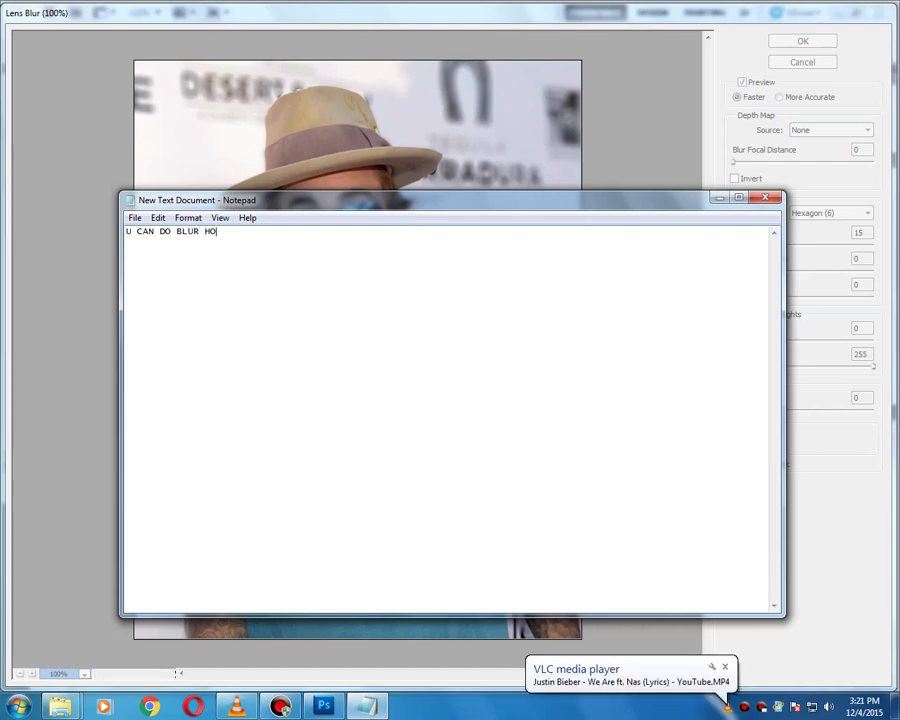
{"action": "type", "text": "W MUCH U WANT TO"}
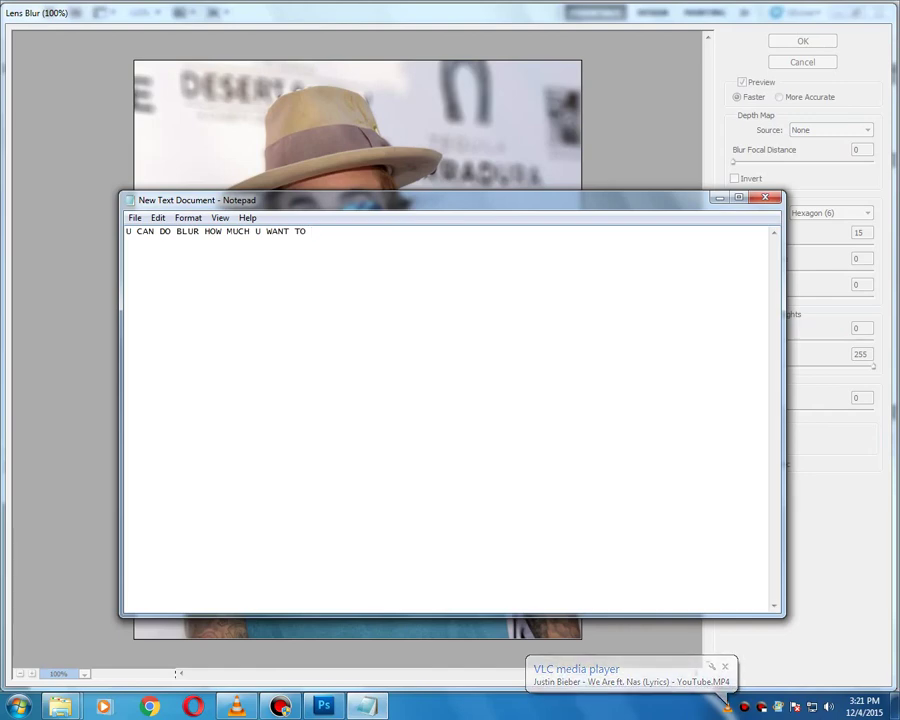
{"action": "left_click", "coordinate": [719, 198]}
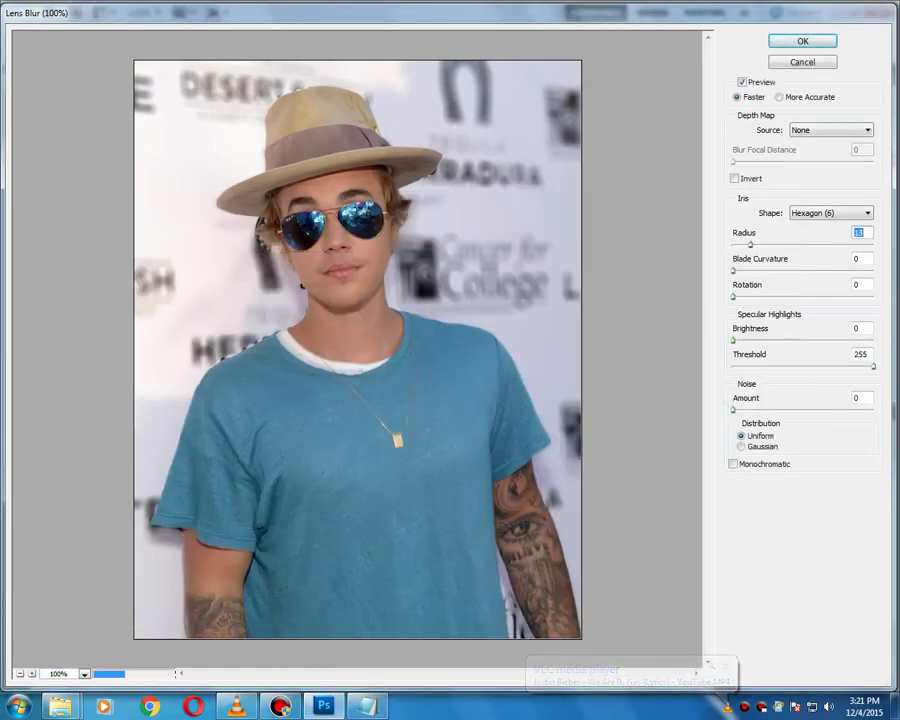
Step: Set the Lens Blur Radius to 13 and apply the blur to the background
{"action": "type", "text": "5"}
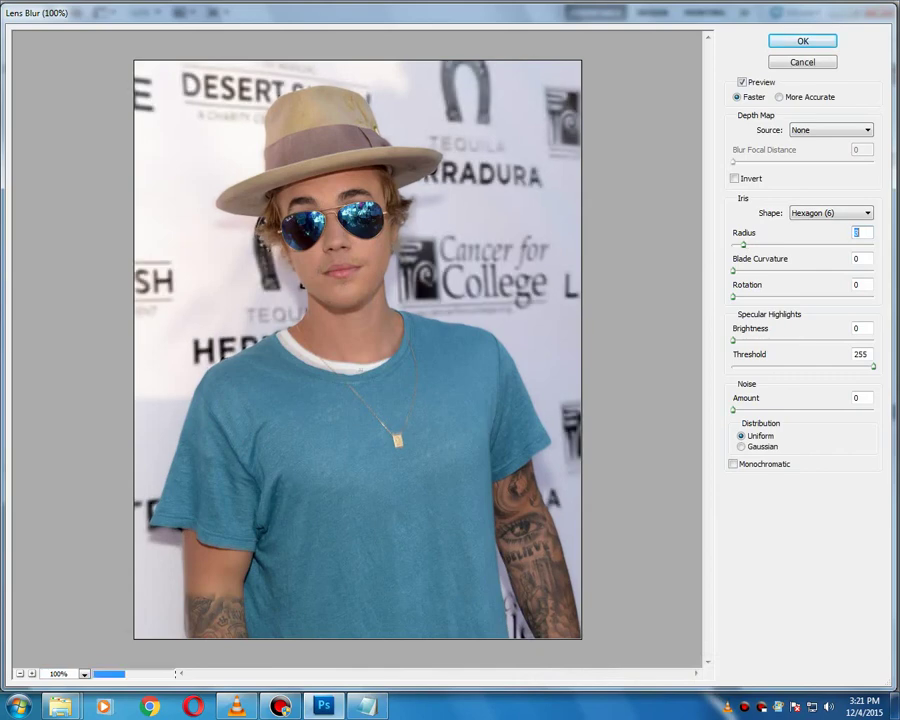
{"action": "left_click_drag", "start_coordinate": [743, 245], "coordinate": [748, 245]}
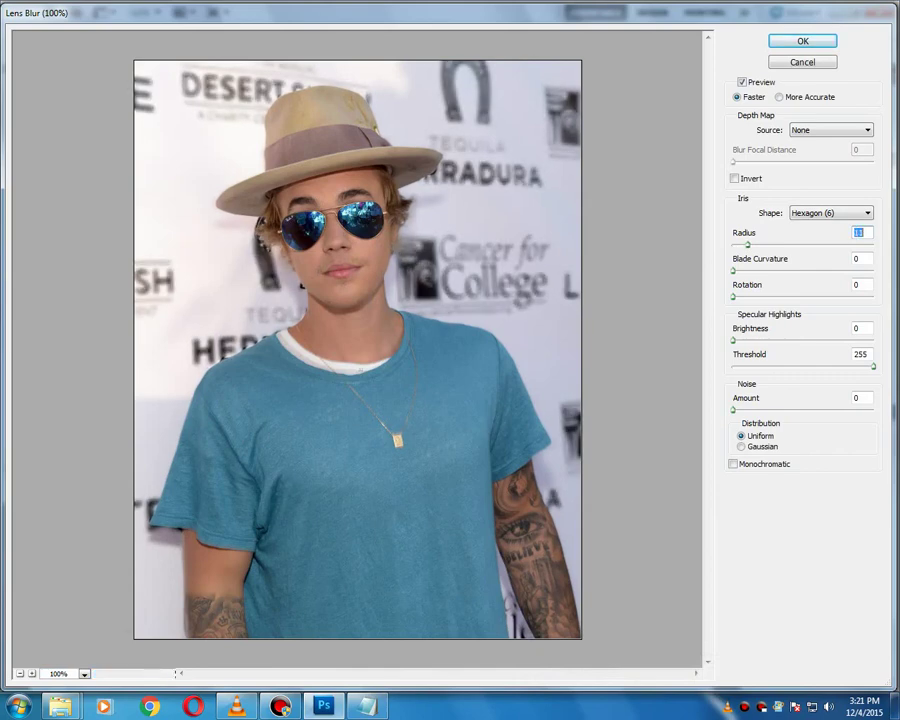
{"action": "left_click_drag", "start_coordinate": [748, 245], "coordinate": [751, 245]}
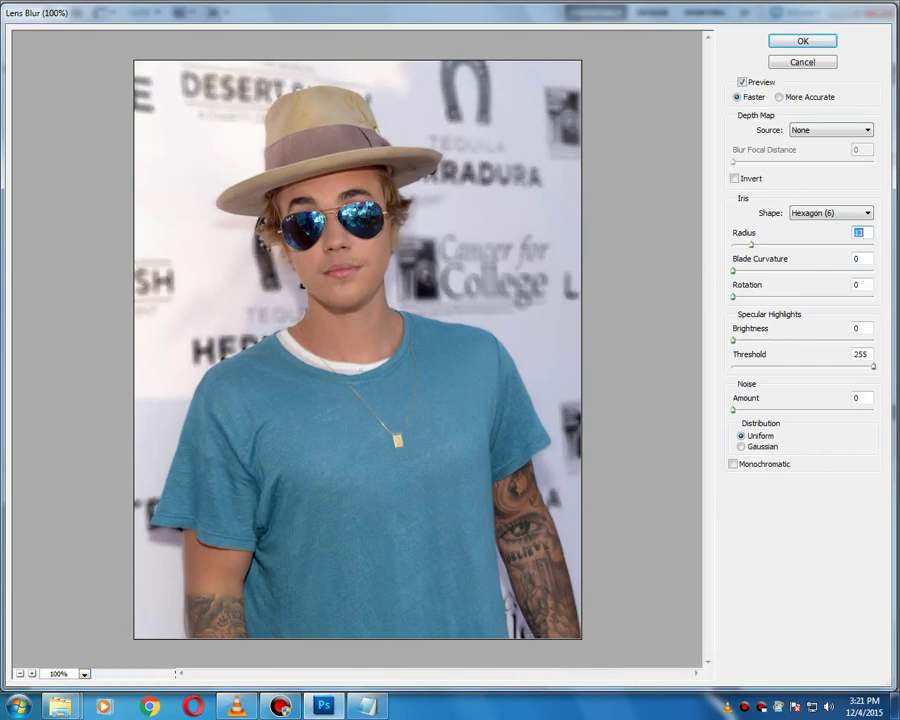
{"action": "key", "text": "Return"}
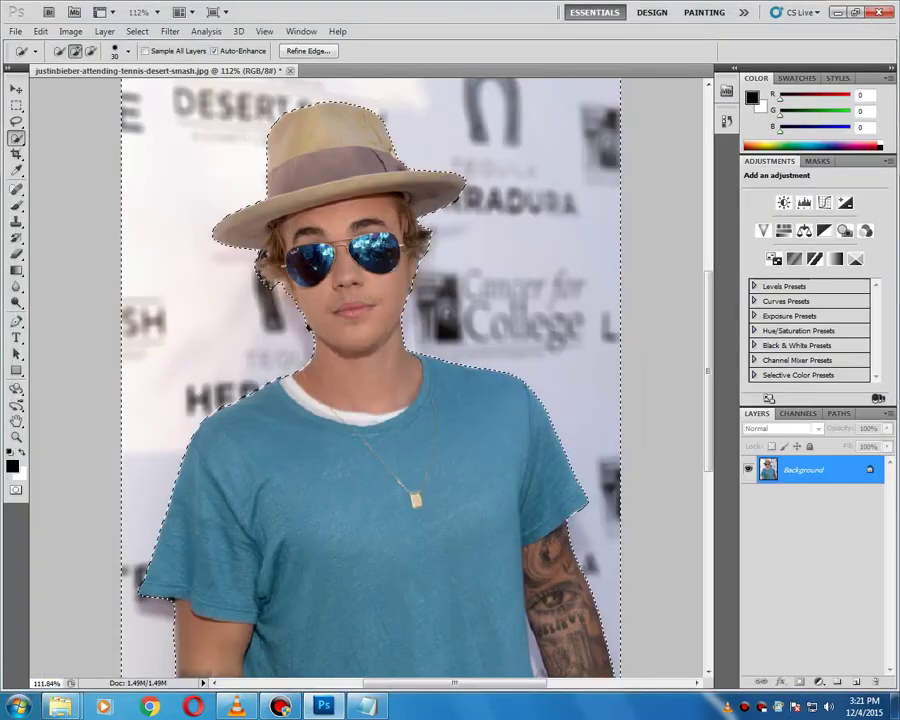
Step: Switch to Notepad and append "13 IS NORMAL" to the note
{"action": "key", "text": "alt+Tab"}
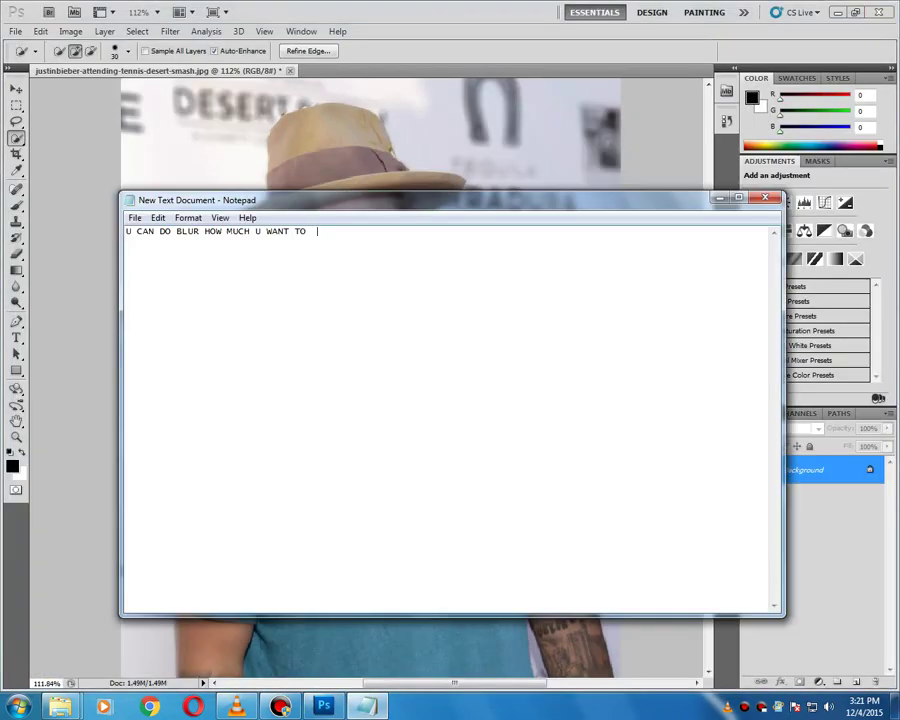
{"action": "type", "text": "13 IS NORMAL"}
{"action": "left_click", "coordinate": [719, 198]}
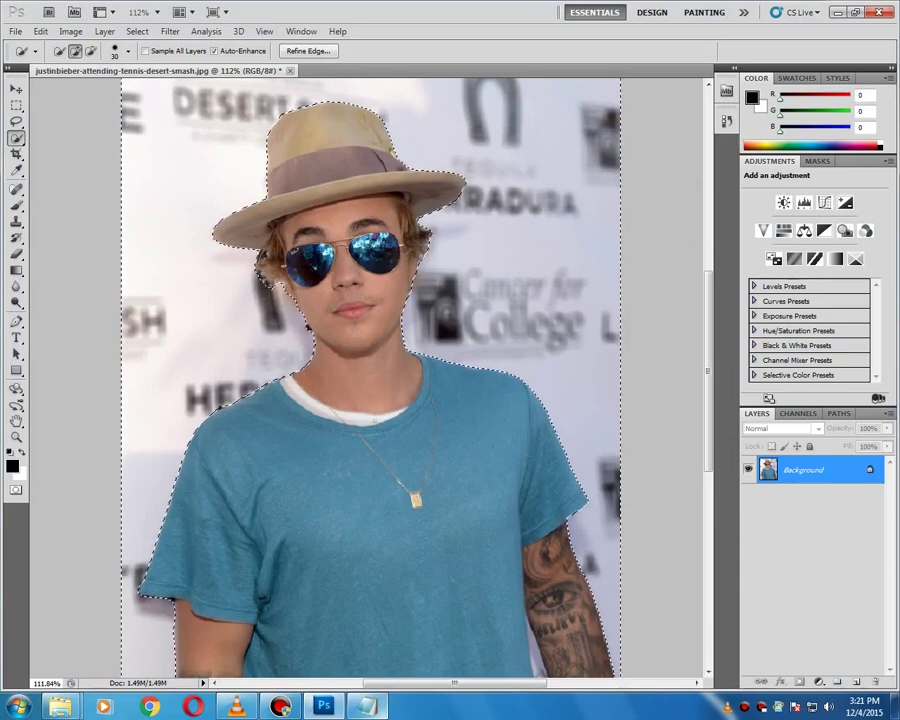
Step: Deselect the background and append "THAN PRESS CTRL+D" to the note in Notepad
{"action": "mouse_move", "coordinate": [368, 706]}
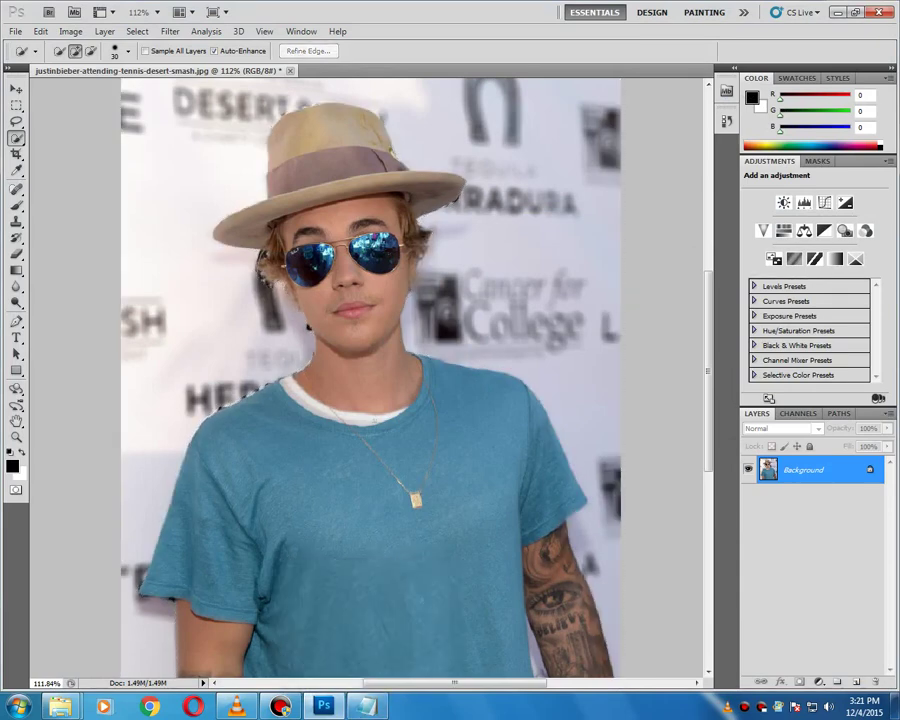
{"action": "left_click", "coordinate": [368, 706]}
{"action": "type", "text": "THAN"}
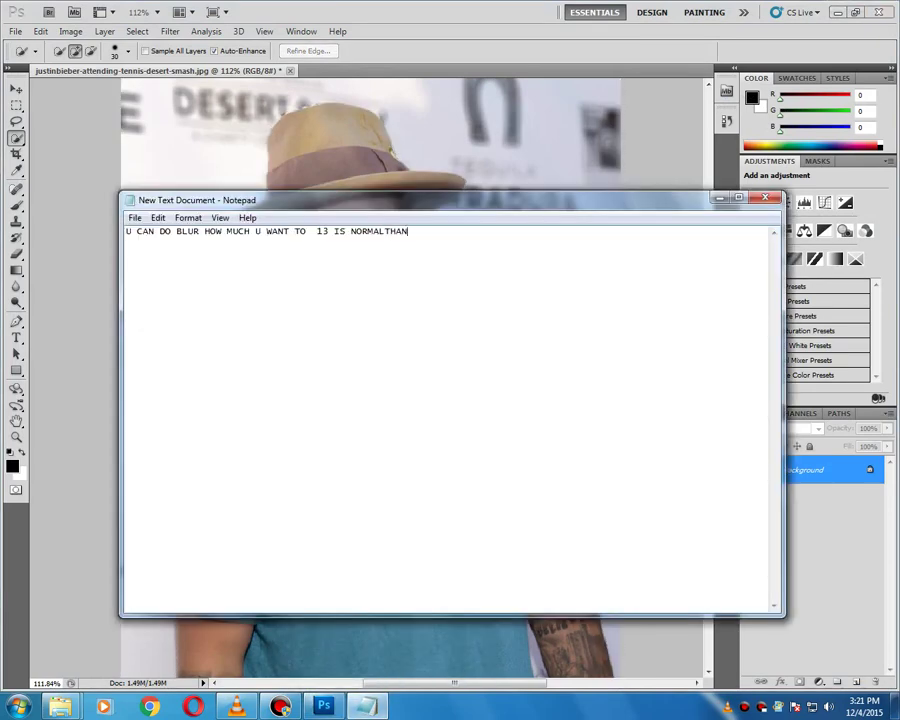
{"action": "type", "text": " PRESS CTRL+D"}
{"action": "left_click", "coordinate": [720, 198]}
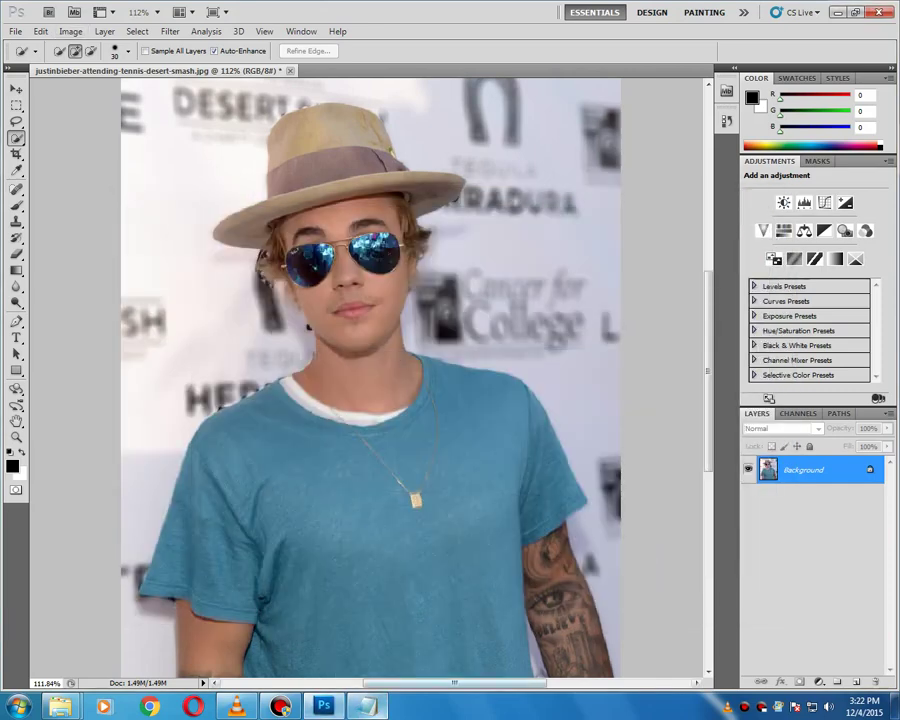
Step: Switch to Notepad and replace the whole note with "NOW ID U WANT TO MAKE HDR PIC"
{"action": "left_click", "coordinate": [368, 706]}
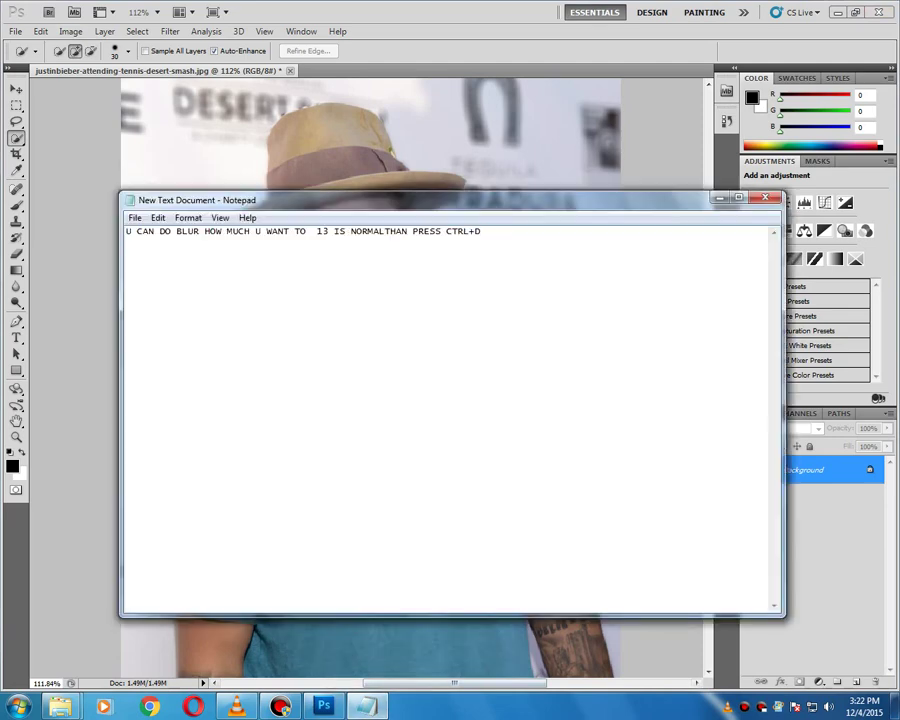
{"action": "key", "text": "ctrl+a"}
{"action": "key", "text": "BackSpace"}
{"action": "type", "text": "NOW DO"}
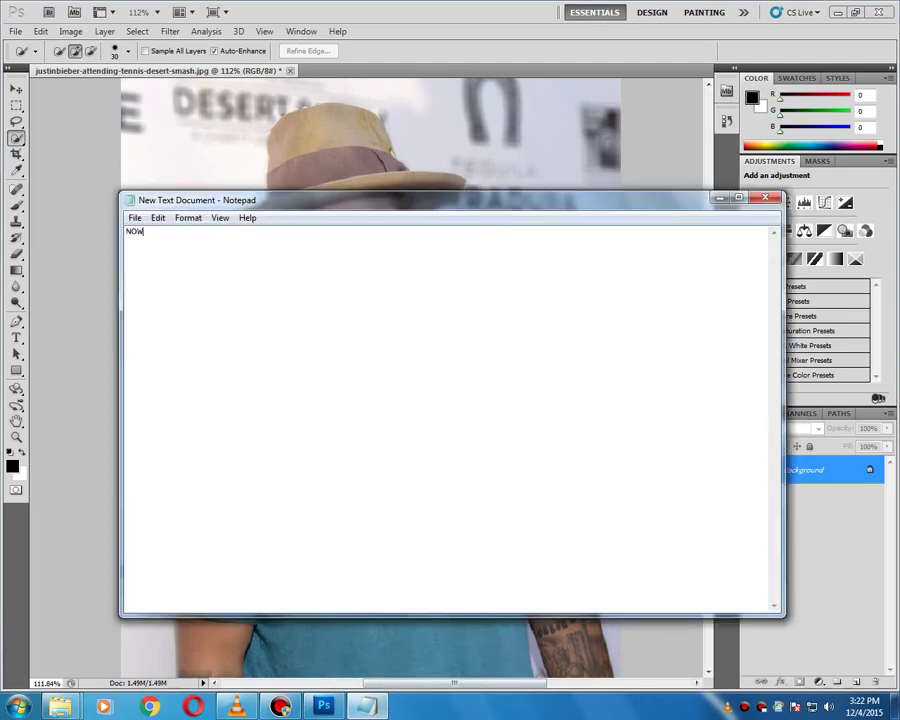
{"action": "key", "text": "BackSpace"}
{"action": "key", "text": "BackSpace"}
{"action": "type", "text": "ID U WANT TO MAKE"}
{"action": "key", "text": "BackSpace"}
{"action": "key", "text": "BackSpace"}
{"action": "type", "text": "KE HD"}
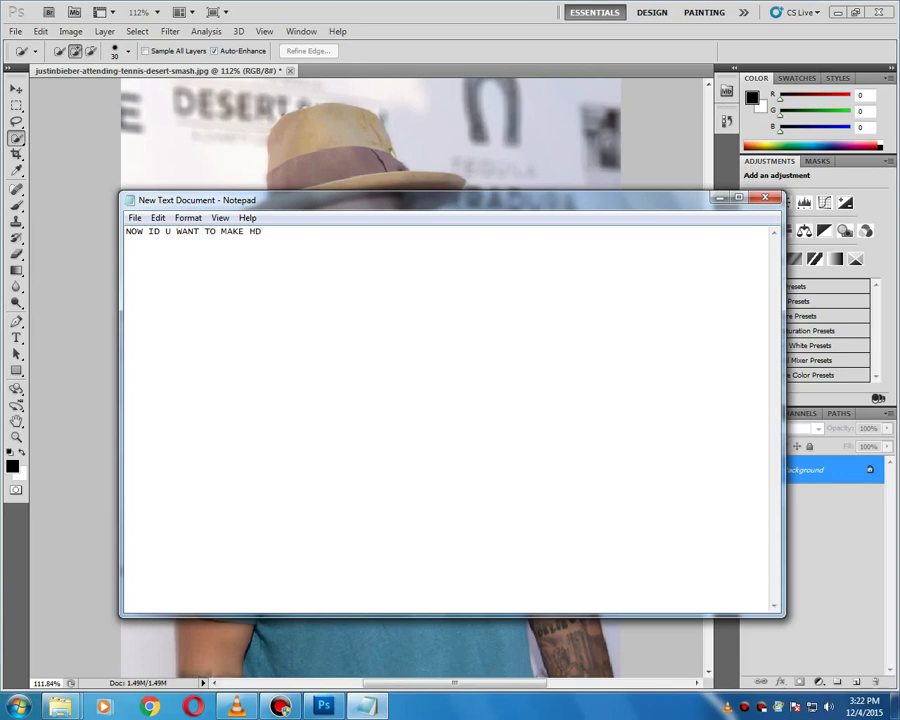
{"action": "type", "text": "R PIC"}
{"action": "left_click", "coordinate": [719, 197]}
{"action": "left_click", "coordinate": [70, 31]}
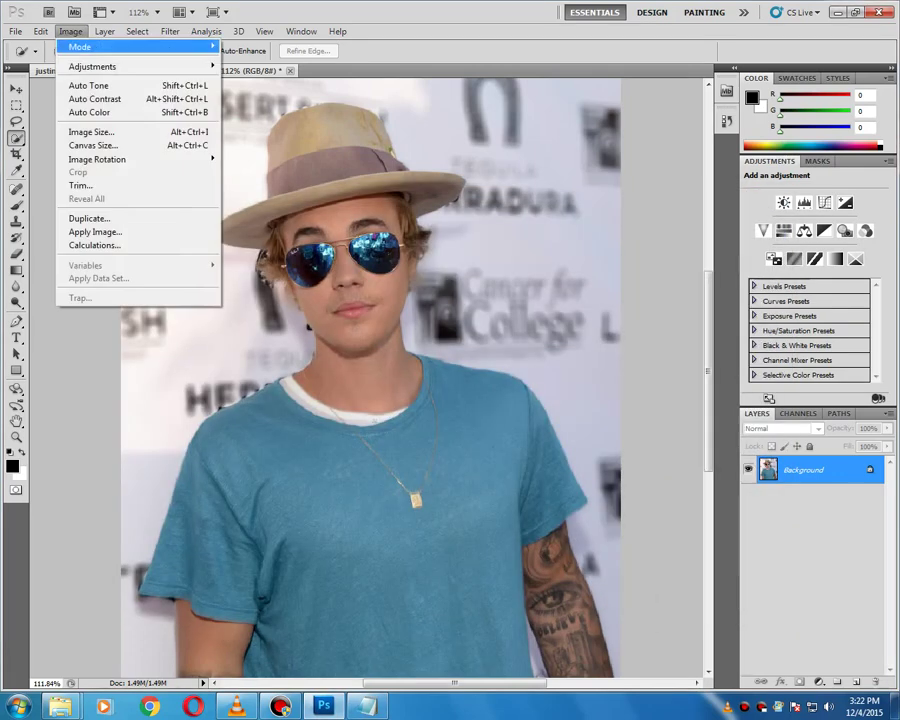
{"action": "mouse_move", "coordinate": [92, 66]}
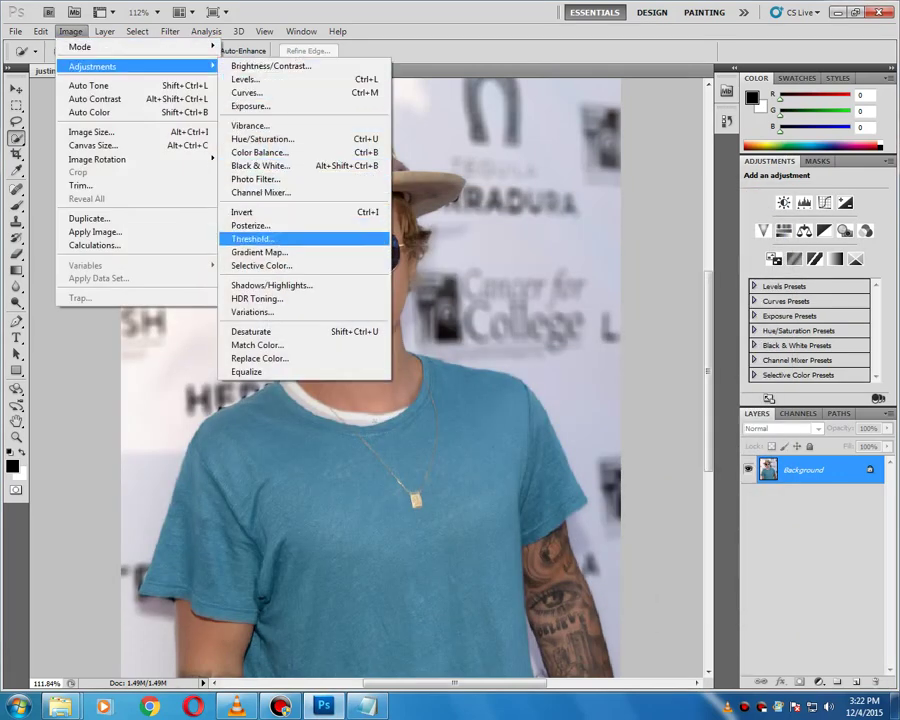
{"action": "left_click", "coordinate": [256, 298]}
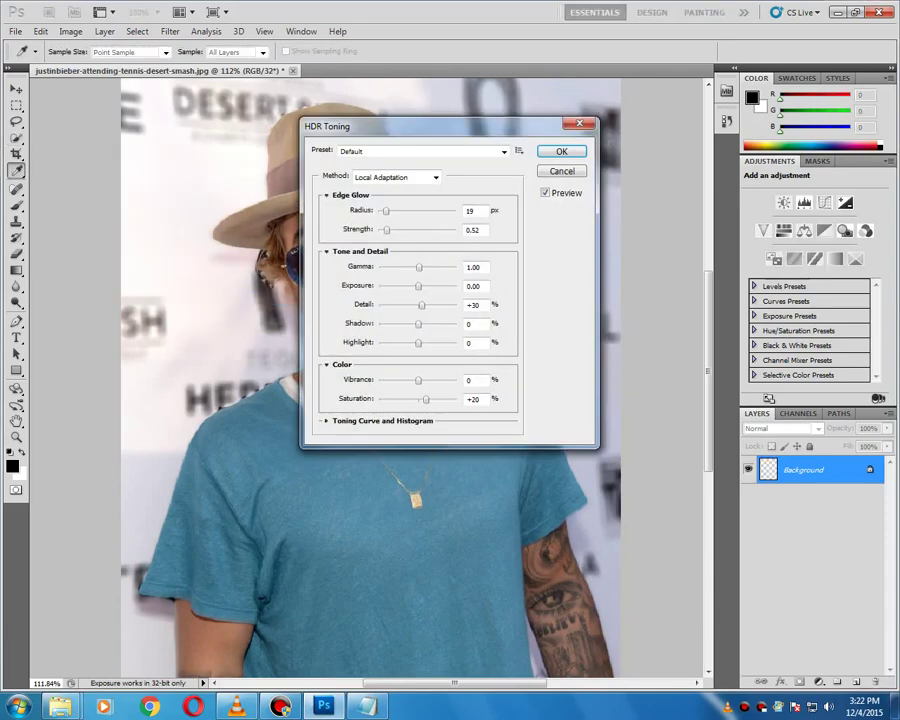
{"action": "left_click_drag", "start_coordinate": [590, 132], "coordinate": [650, 127]}
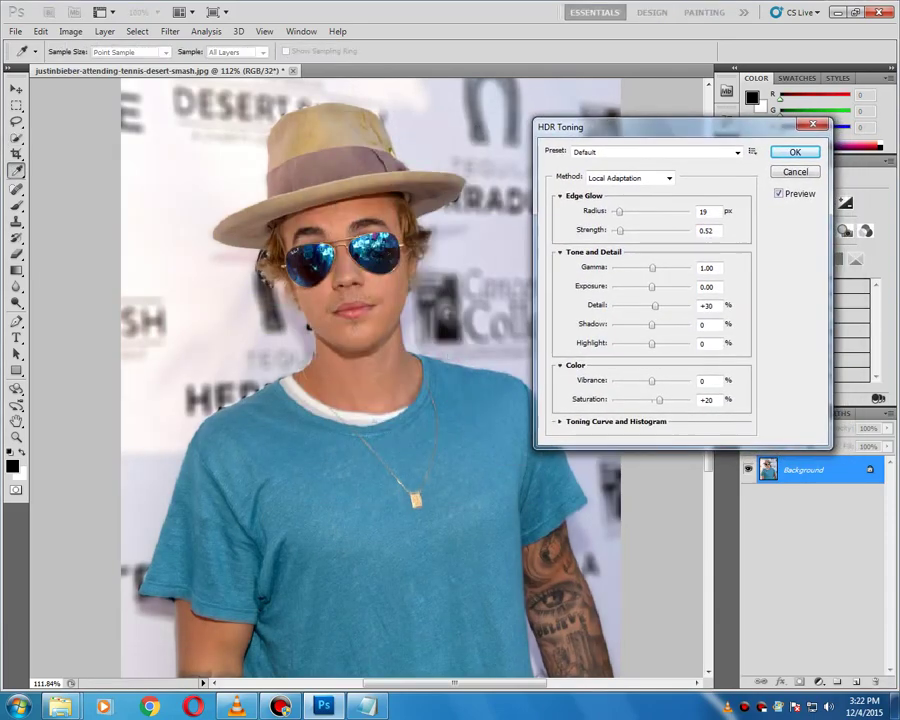
{"action": "key", "text": "Escape"}
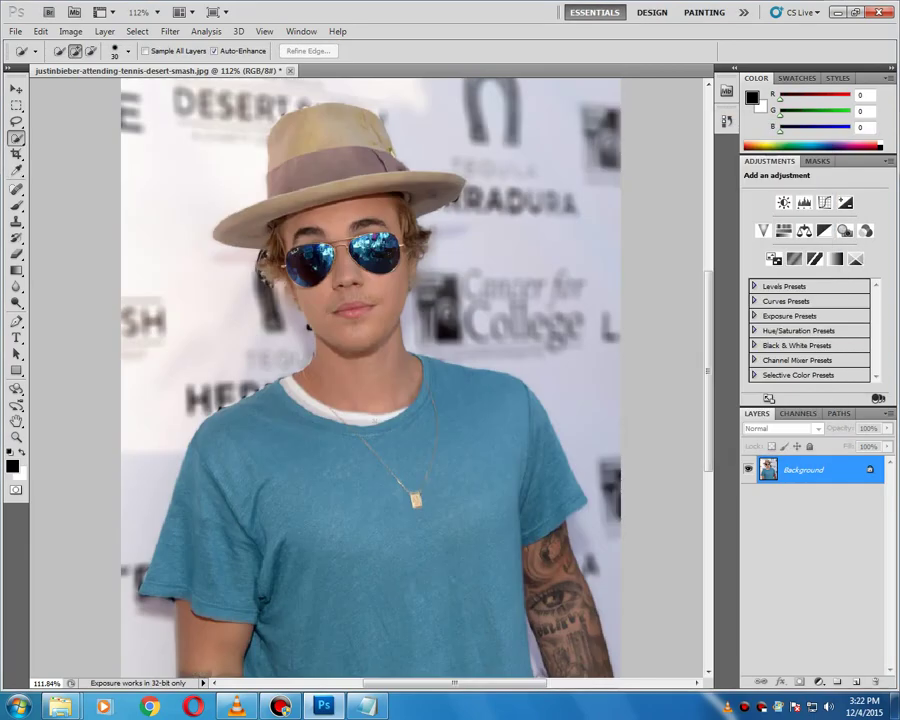
Step: Apply HDR Toning to the photo with the Default preset and the Local Adaptation method
{"action": "left_click", "coordinate": [70, 31]}
{"action": "mouse_move", "coordinate": [92, 66]}
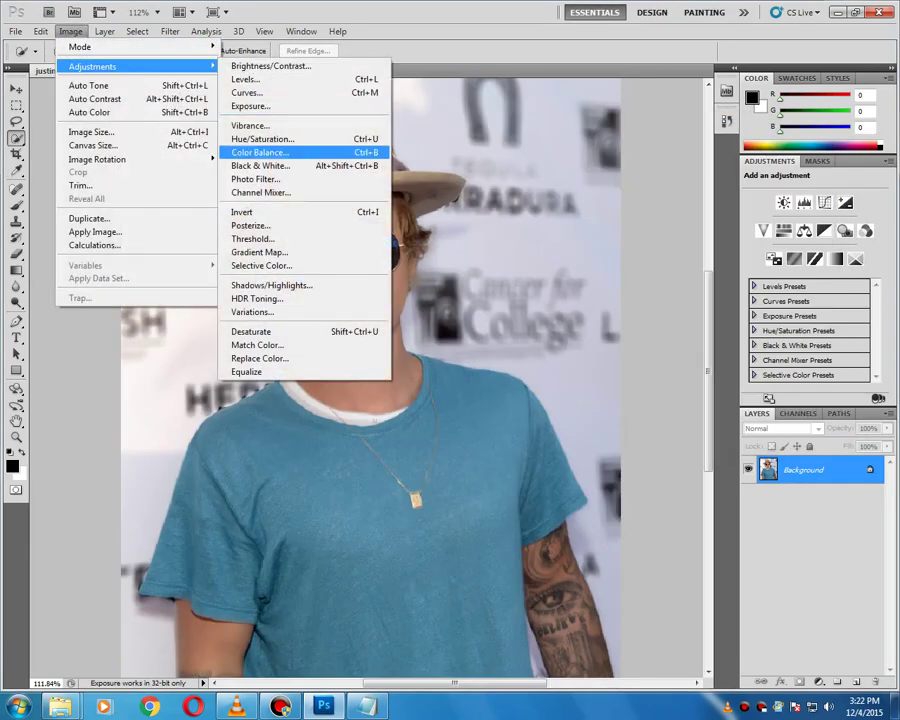
{"action": "left_click", "coordinate": [257, 298]}
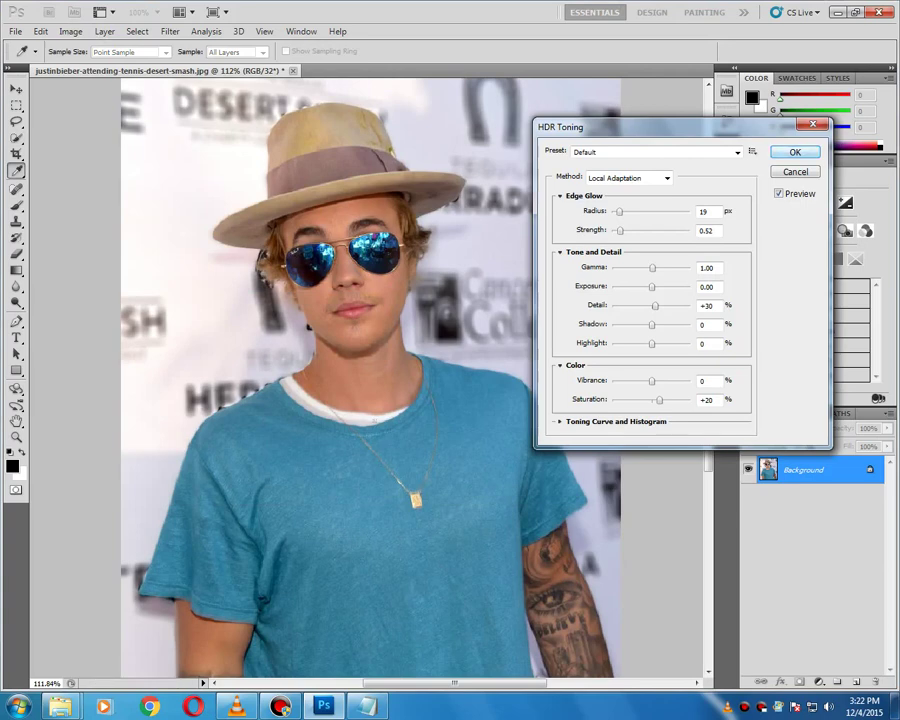
{"action": "key", "text": "Return"}
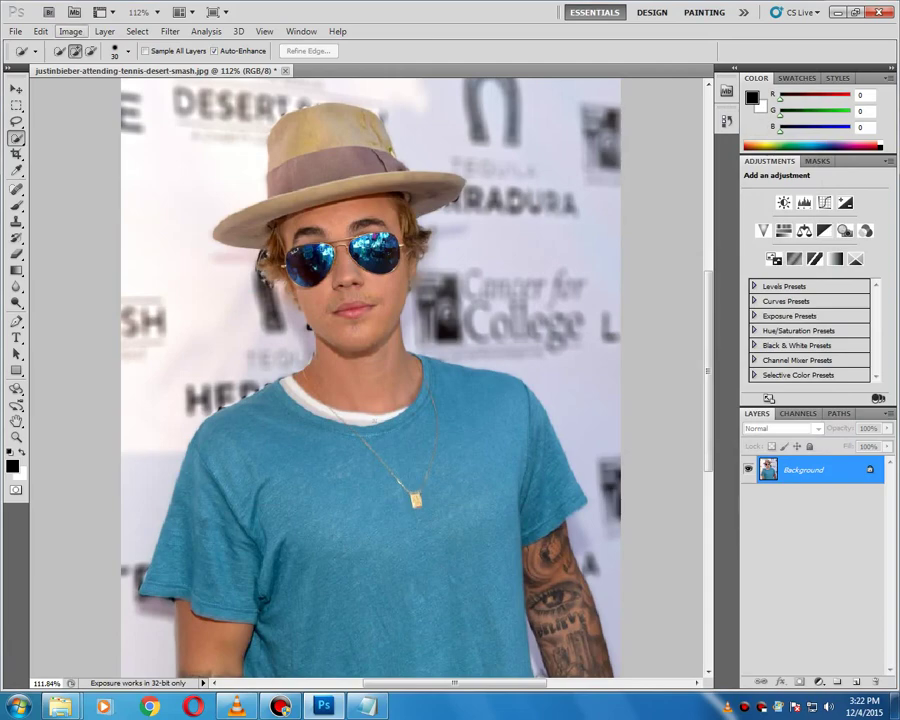
Step: Apply Auto Tone and Auto Color to the toned photo
{"action": "left_click", "coordinate": [70, 31]}
{"action": "mouse_move", "coordinate": [100, 66]}
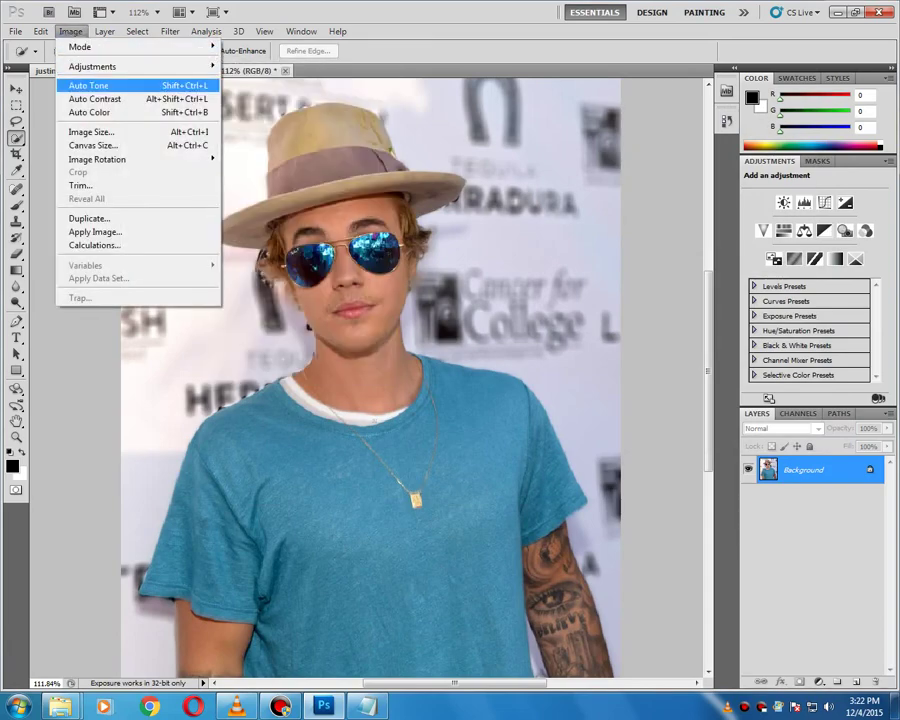
{"action": "left_click", "coordinate": [95, 86]}
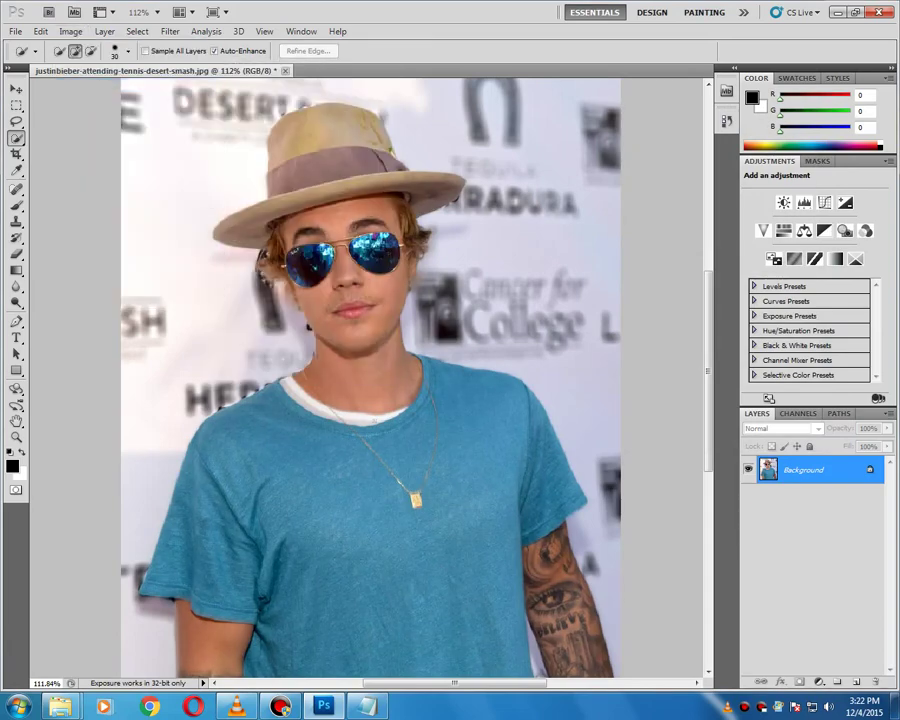
{"action": "left_click", "coordinate": [70, 31]}
{"action": "left_click", "coordinate": [90, 112]}
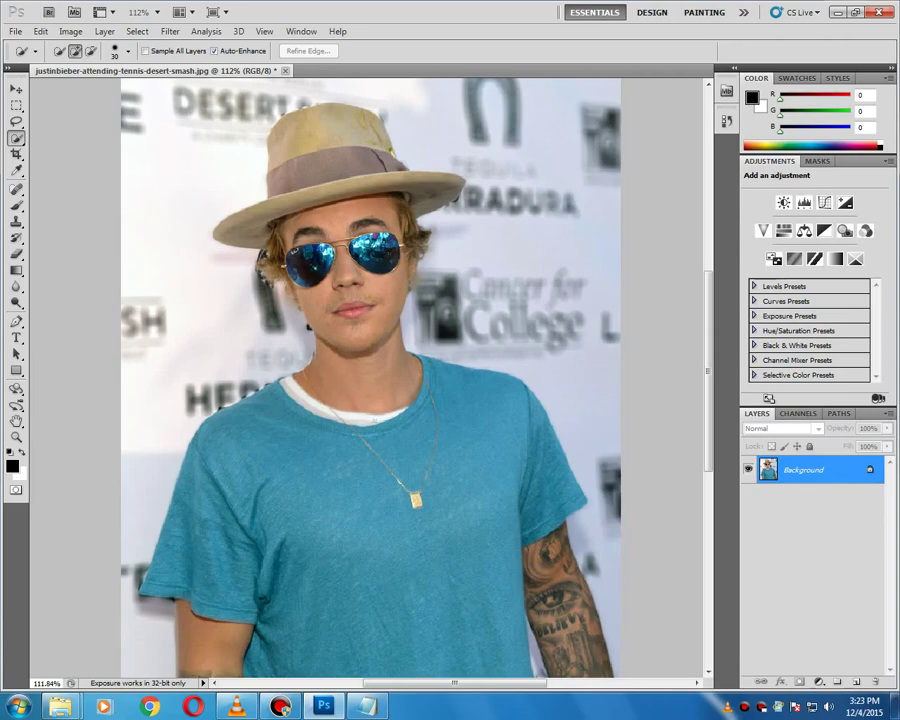
{"action": "scroll", "coordinate": [390, 281], "scroll_direction": "up", "scroll_amount": 10}
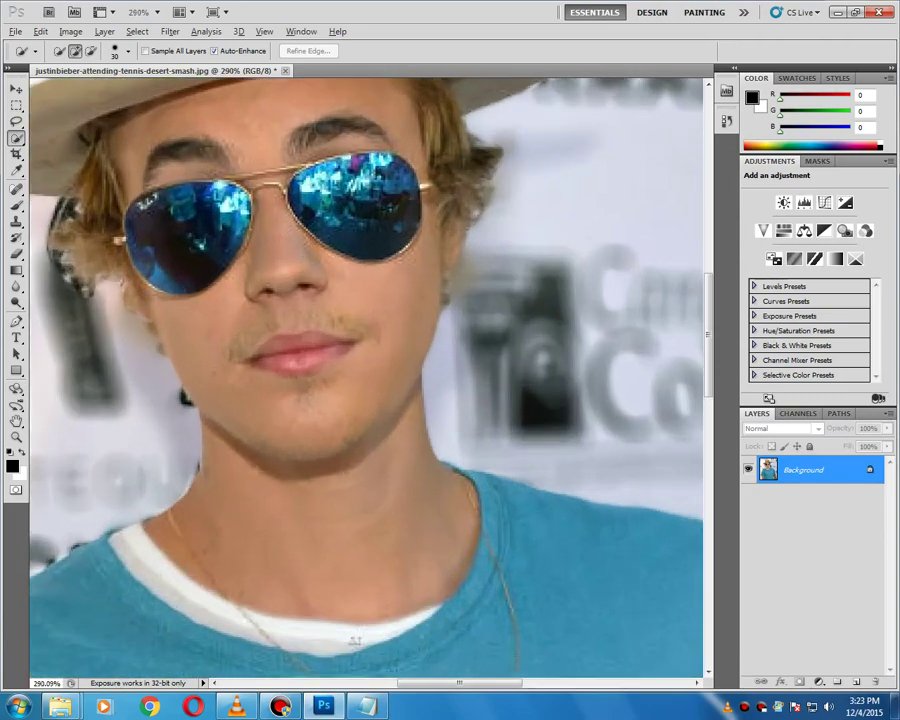
{"action": "scroll", "coordinate": [275, 284], "scroll_direction": "up", "scroll_amount": 3}
{"action": "scroll", "coordinate": [290, 277], "scroll_direction": "down", "scroll_amount": 3}
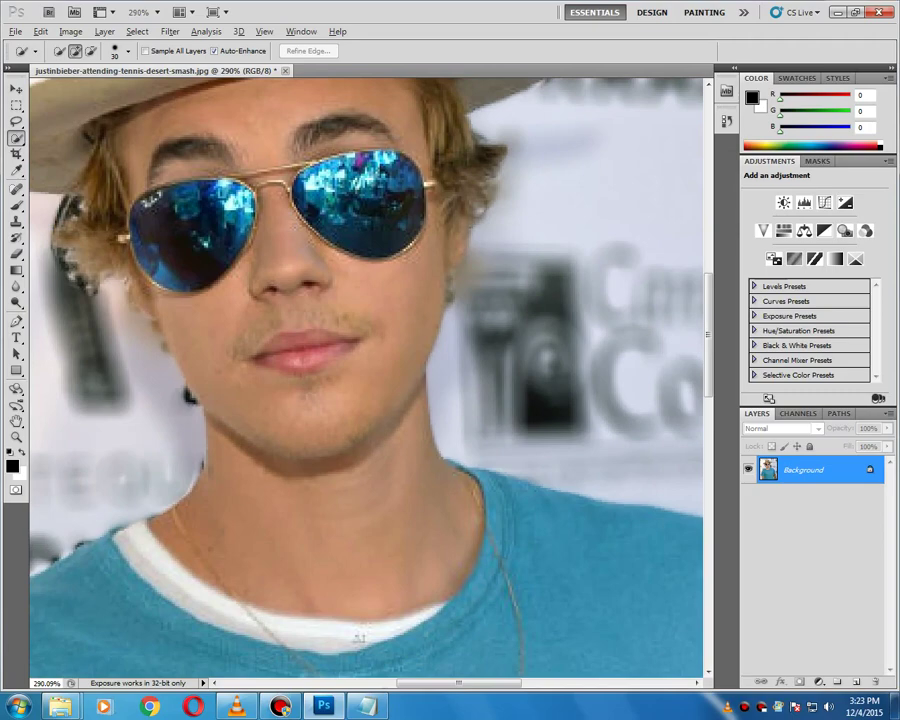
{"action": "scroll", "coordinate": [358, 637], "scroll_direction": "down", "scroll_amount": 4}
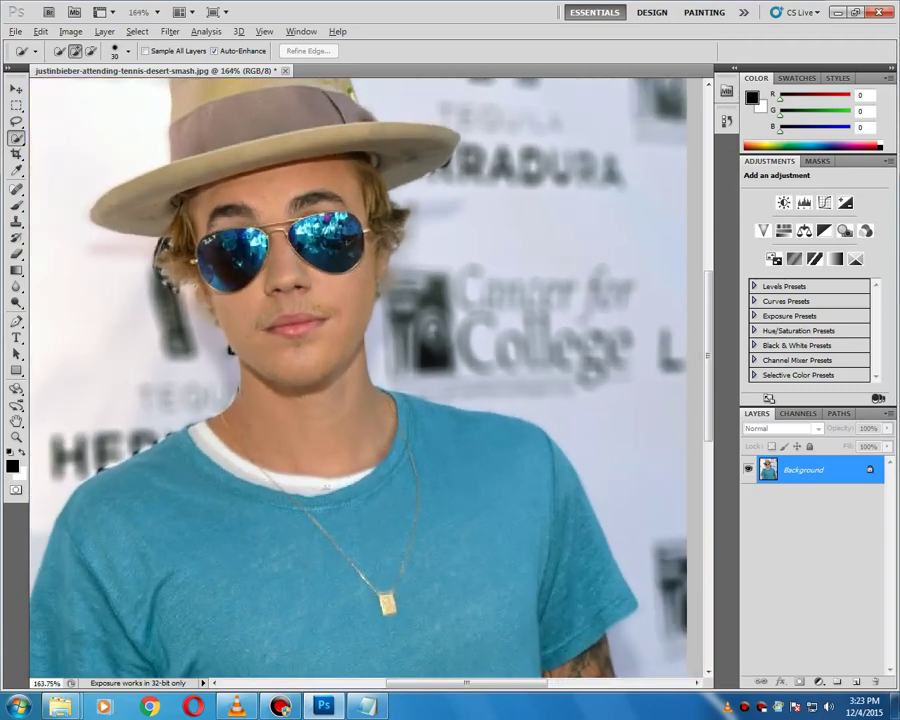
Step: Switch to Notepad, replace the whole note with "AND NOW ID U WANT TO REMOVES DOTS FROM YOUR FACE", and return to the photo
{"action": "left_click", "coordinate": [368, 706]}
{"action": "left_click_drag", "start_coordinate": [290, 231], "coordinate": [171, 231]}
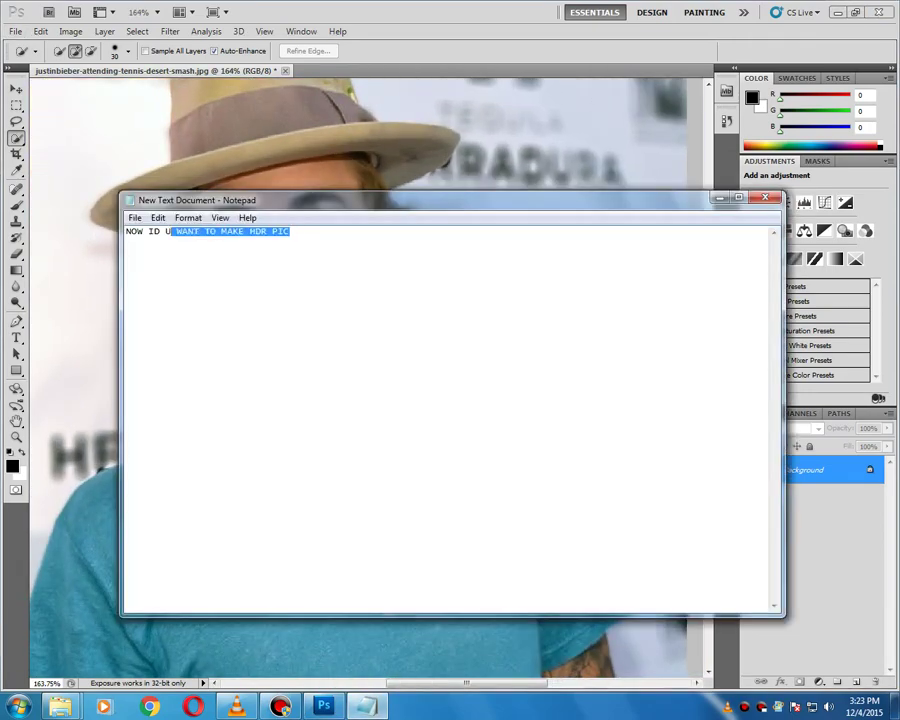
{"action": "key", "text": "ctrl+a"}
{"action": "key", "text": "BackSpace"}
{"action": "type", "text": "AND NO"}
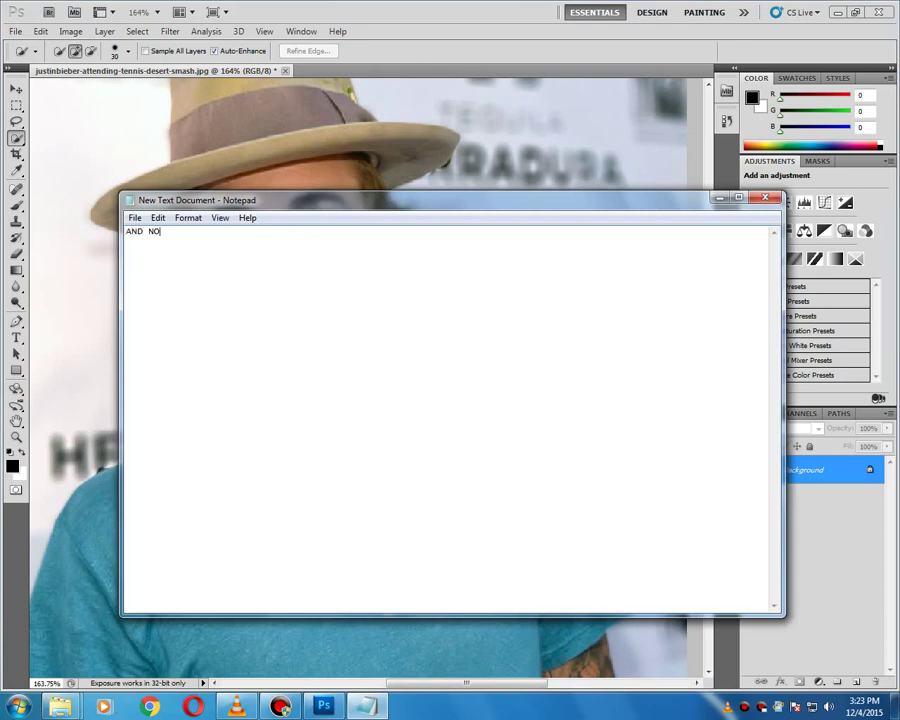
{"action": "type", "text": "W ID U WANT TO REMOVES "}
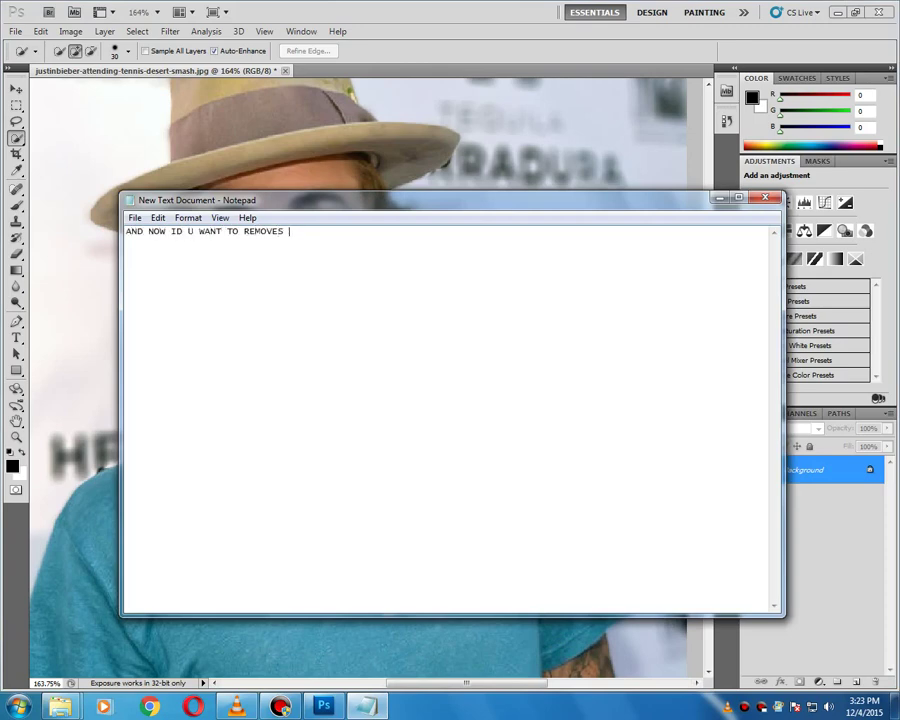
{"action": "type", "text": "DOTS FROM YOUR FACE"}
{"action": "left_click", "coordinate": [720, 197]}
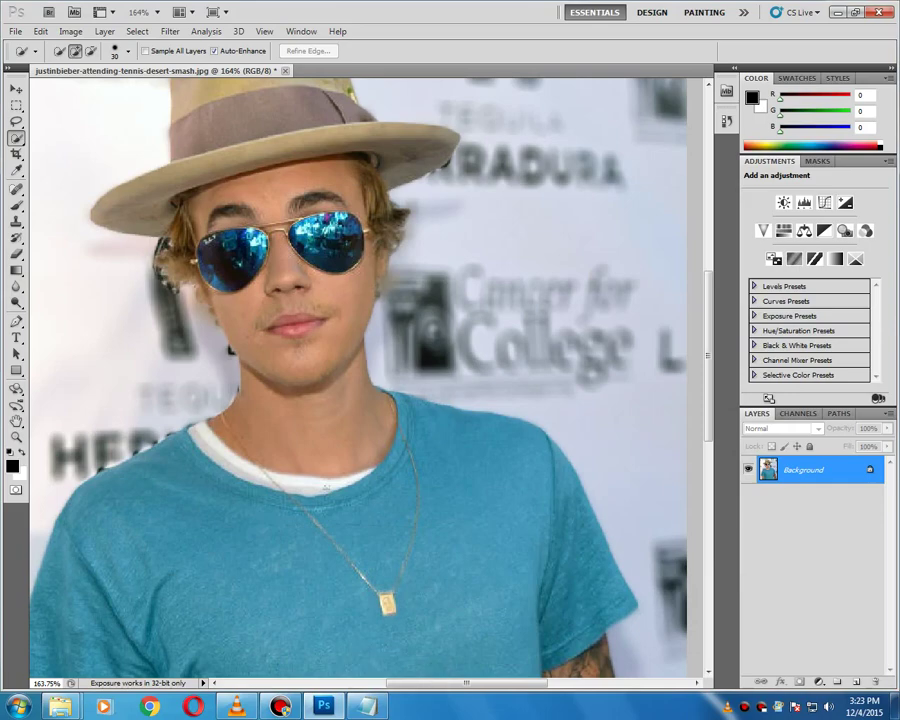
Step: Retouch spots on the man's left cheek, mouth corner and chin with the Spot Healing Brush in Content-Aware mode
{"action": "left_click", "coordinate": [16, 188]}
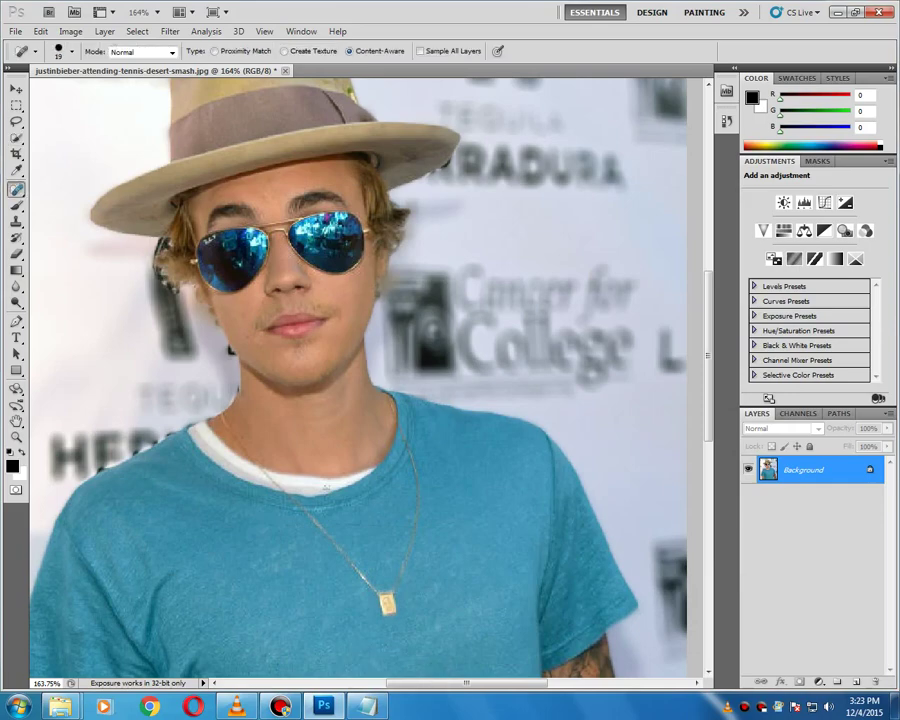
{"action": "scroll", "coordinate": [343, 323], "scroll_direction": "up", "scroll_amount": 14}
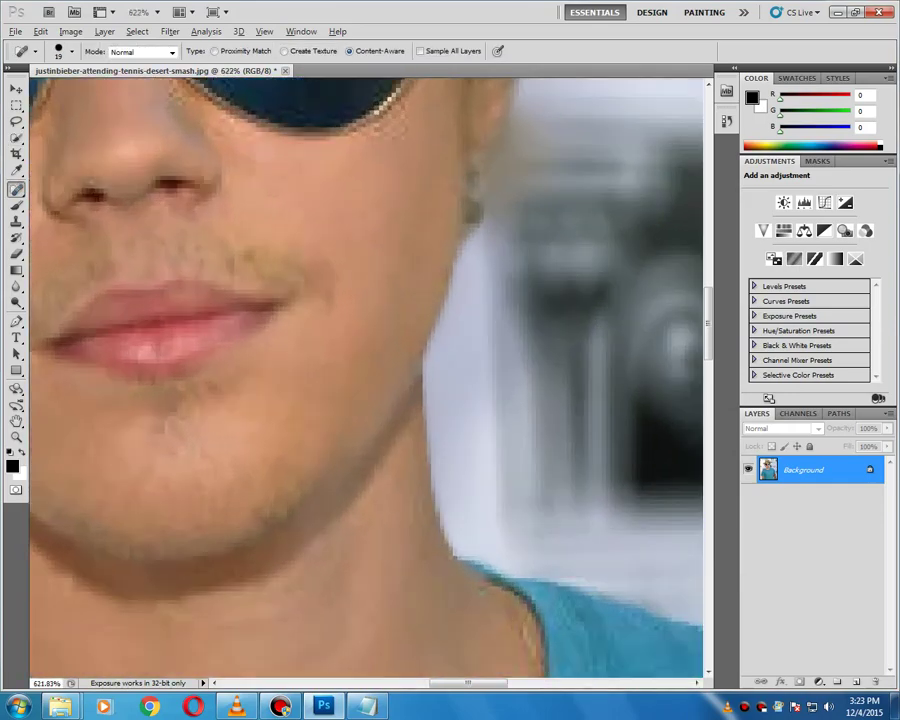
{"action": "left_click", "coordinate": [404, 263]}
{"action": "left_click", "coordinate": [411, 173]}
{"action": "left_click", "coordinate": [430, 217]}
{"action": "left_click", "coordinate": [345, 190]}
{"action": "left_click", "coordinate": [283, 181]}
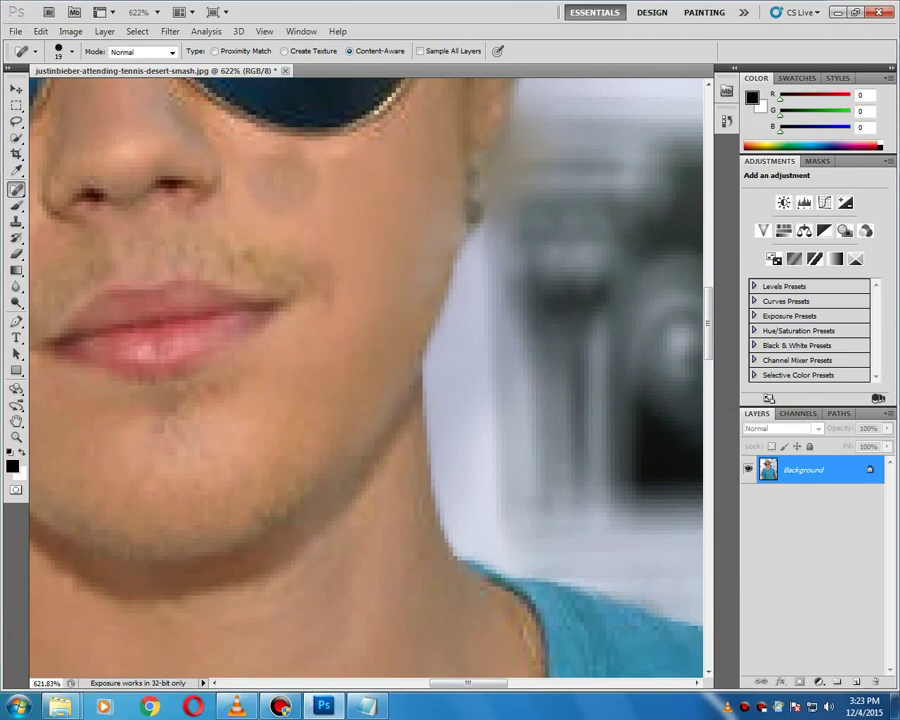
{"action": "left_click", "coordinate": [231, 139]}
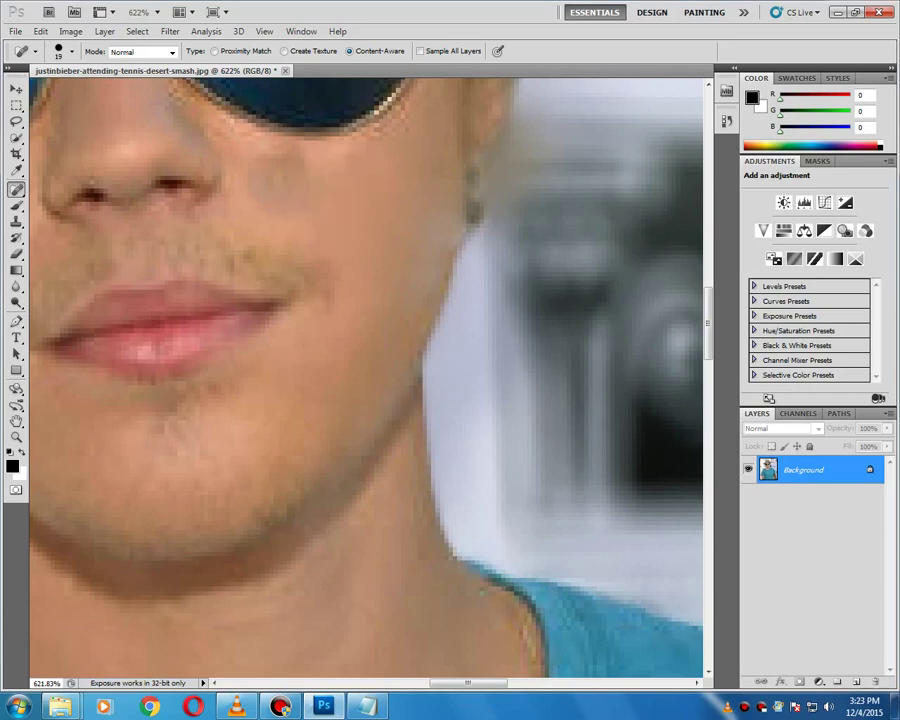
{"action": "left_click", "coordinate": [283, 181]}
{"action": "left_click", "coordinate": [264, 289]}
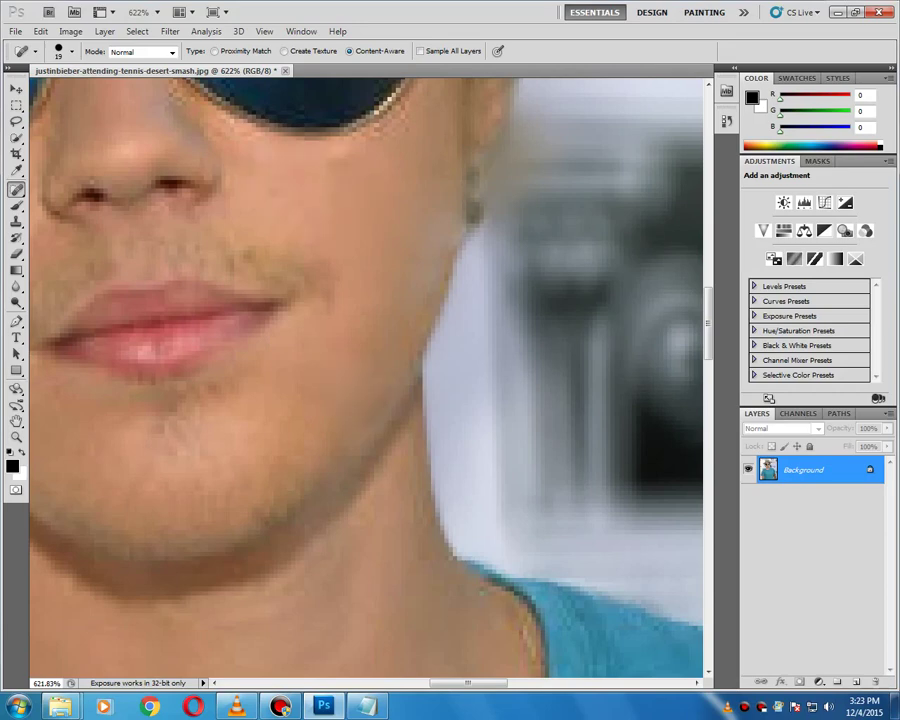
{"action": "left_click", "coordinate": [283, 433]}
Step: Heal the skin spots on the man's right cheek, just below the sunglasses lens and beside the nose
{"action": "scroll", "coordinate": [175, 449], "scroll_direction": "down", "scroll_amount": 8}
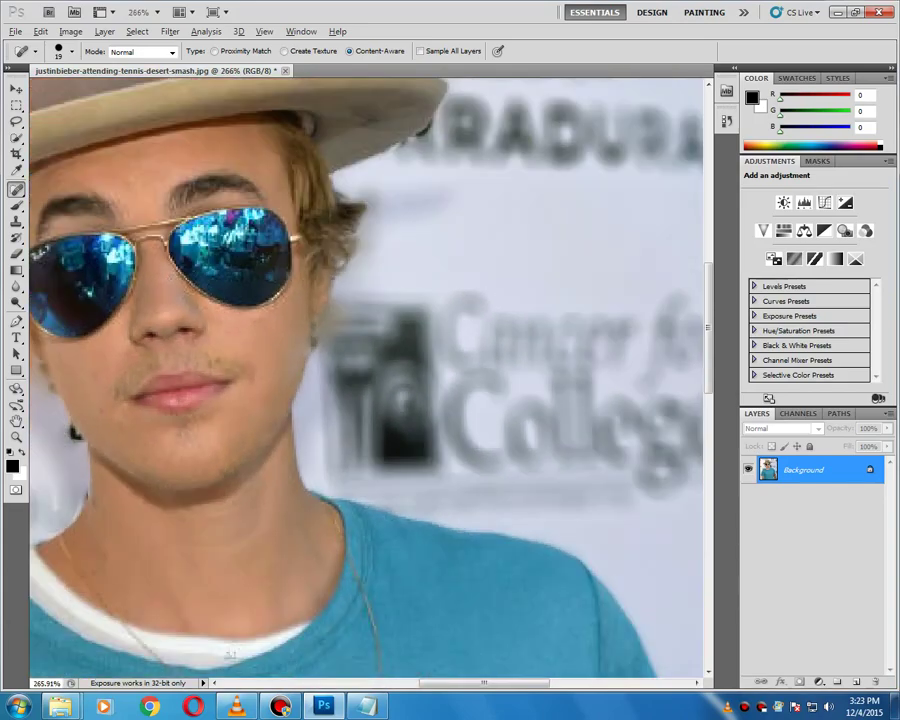
{"action": "scroll", "coordinate": [193, 321], "scroll_direction": "up", "scroll_amount": 4}
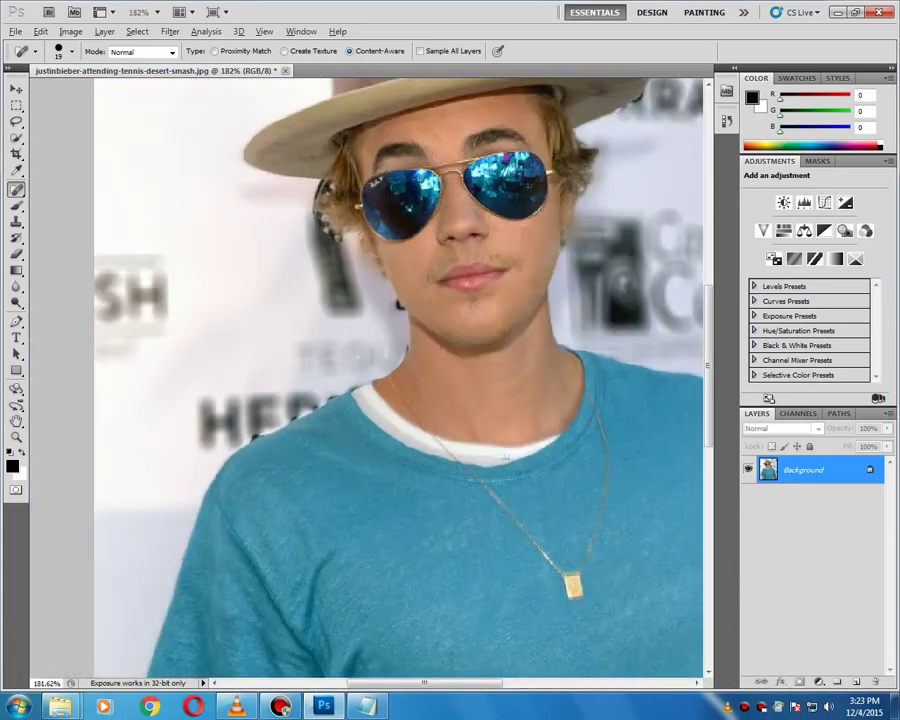
{"action": "scroll", "coordinate": [449, 211], "scroll_direction": "up", "scroll_amount": 2}
{"action": "left_click", "coordinate": [392, 282]}
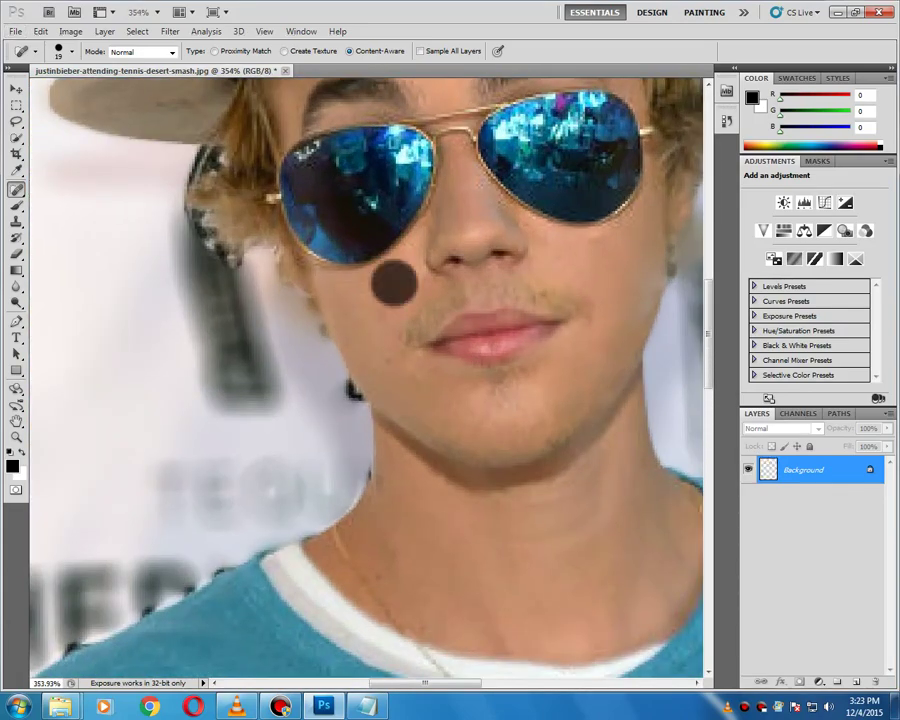
{"action": "left_click", "coordinate": [343, 298]}
{"action": "left_click", "coordinate": [371, 288]}
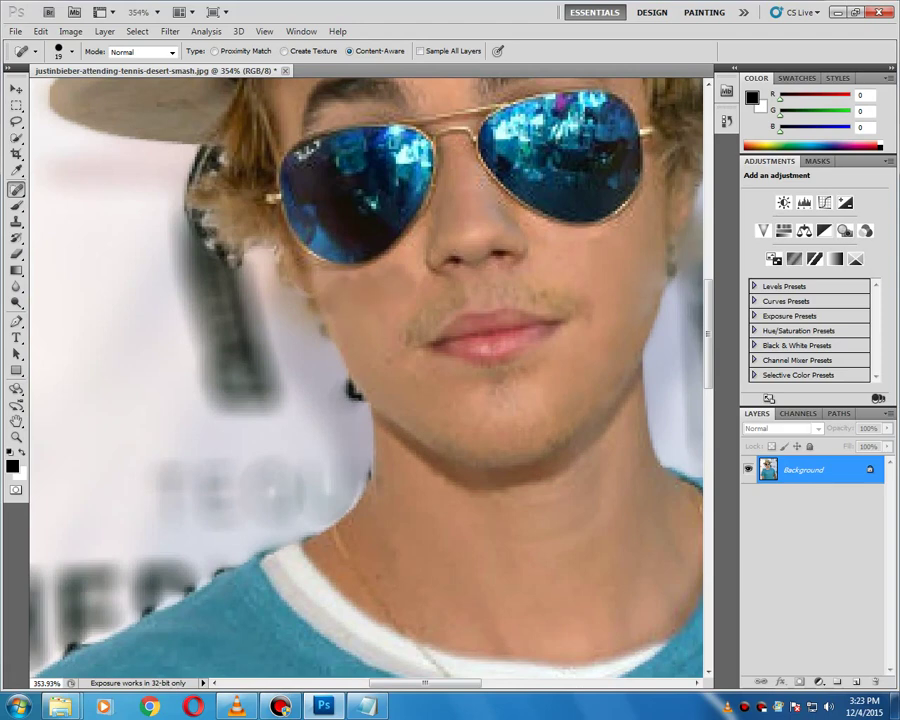
{"action": "left_click", "coordinate": [416, 253]}
{"action": "left_click", "coordinate": [396, 261]}
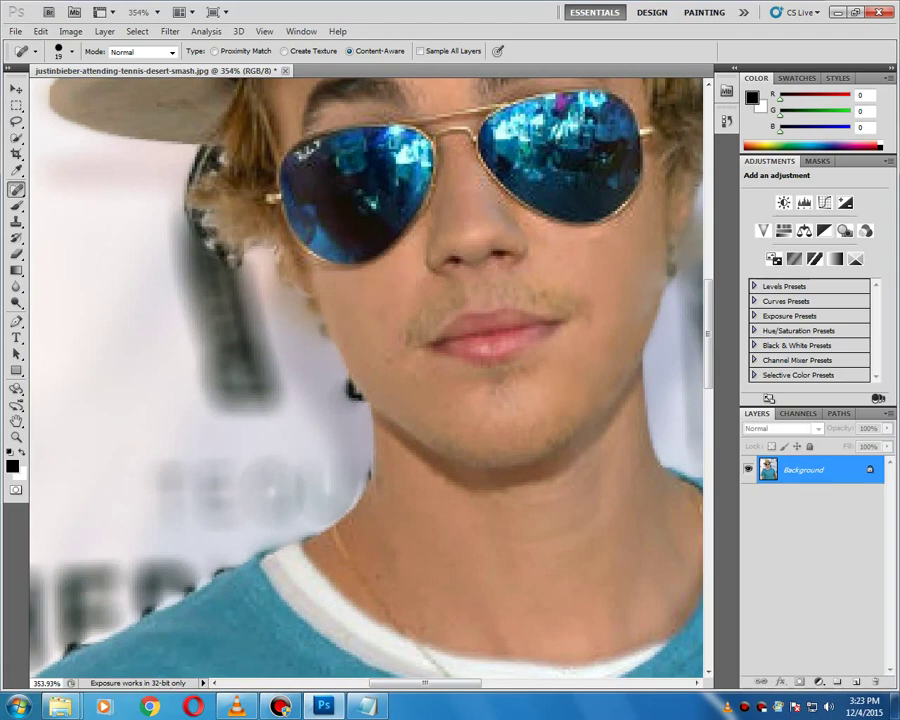
{"action": "scroll", "coordinate": [515, 338], "scroll_direction": "down", "scroll_amount": 3}
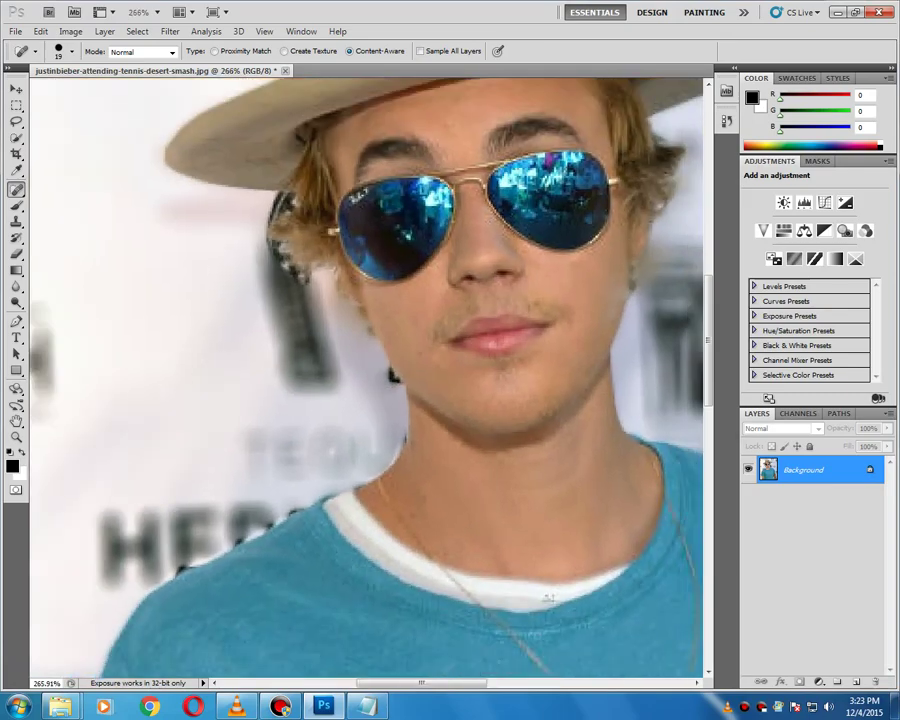
{"action": "scroll", "coordinate": [548, 597], "scroll_direction": "down", "scroll_amount": 4}
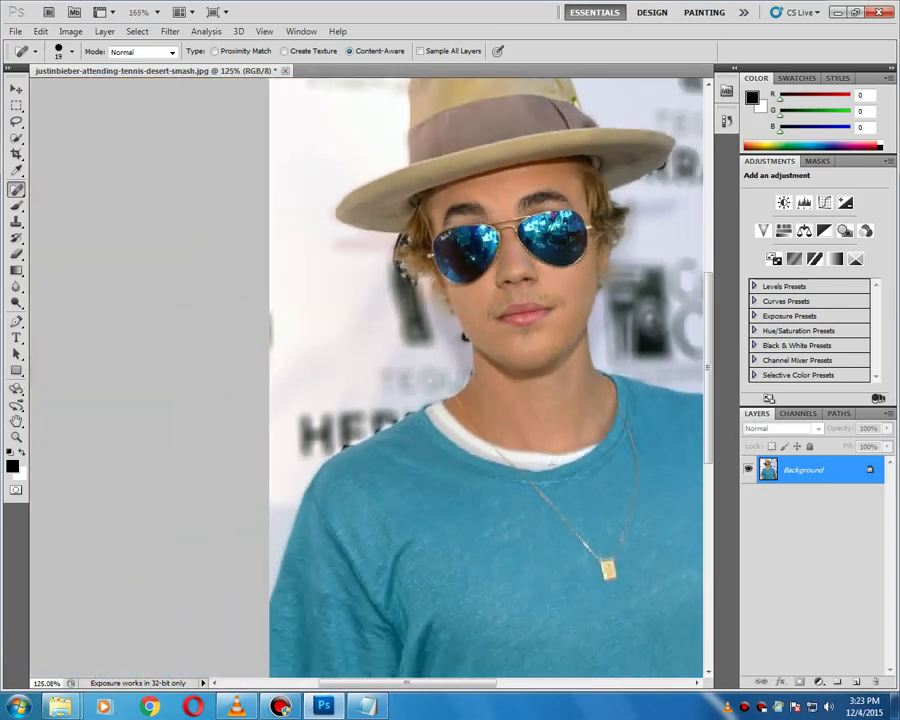
{"action": "scroll", "coordinate": [340, 355], "scroll_direction": "down", "scroll_amount": 1}
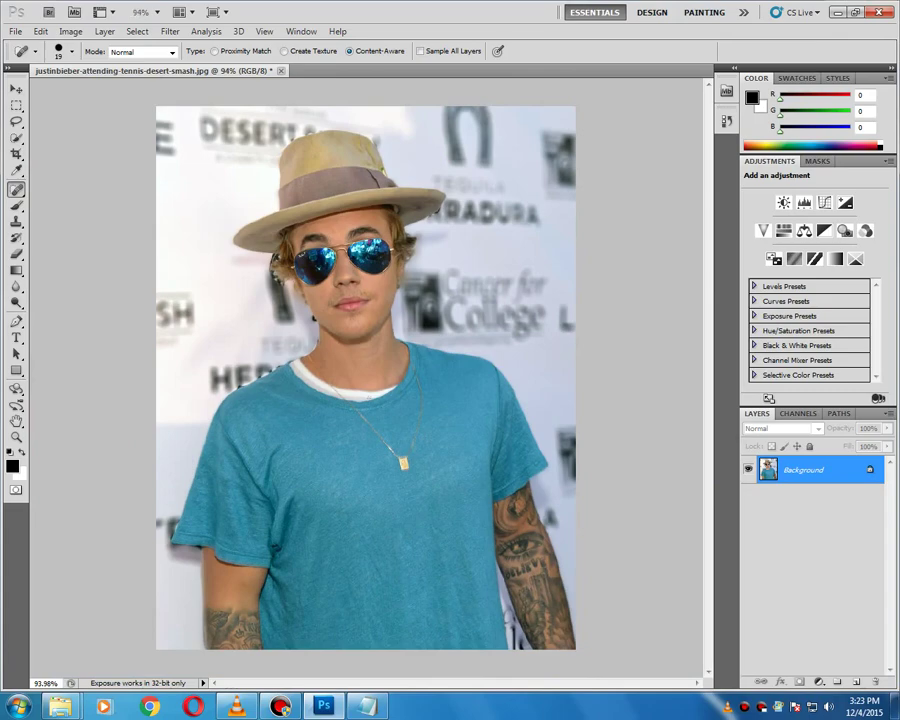
{"action": "scroll", "coordinate": [340, 355], "scroll_direction": "up", "scroll_amount": 5}
{"action": "scroll", "coordinate": [290, 320], "scroll_direction": "down", "scroll_amount": 1}
{"action": "scroll", "coordinate": [290, 320], "scroll_direction": "up", "scroll_amount": 2}
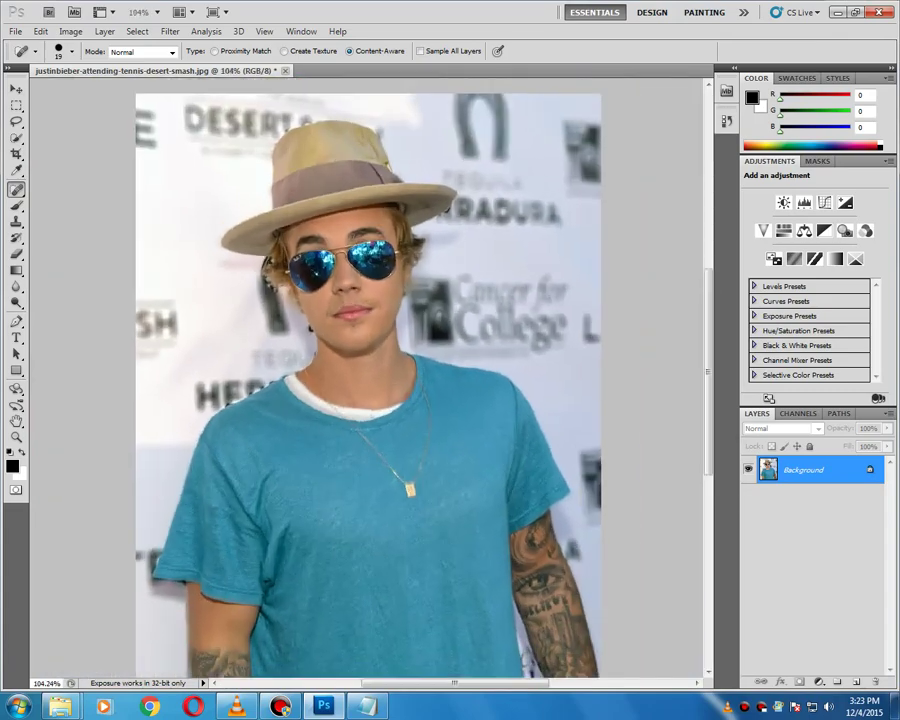
Step: Switch to Notepad and replace the whole note with "DONE !!! THANKS FOR WATCHING!!!"
{"action": "left_click", "coordinate": [366, 706]}
{"action": "left_click_drag", "start_coordinate": [397, 231], "coordinate": [125, 231]}
{"action": "type", "text": "DONE "}
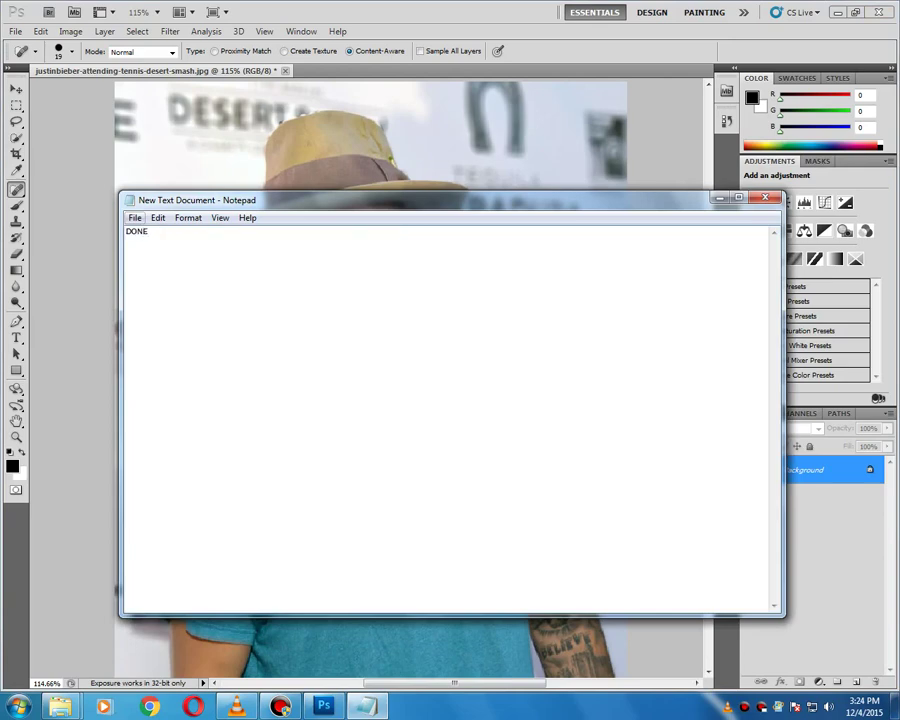
{"action": "type", "text": "  !!! THANKS FOR WATCHING!!!!"}
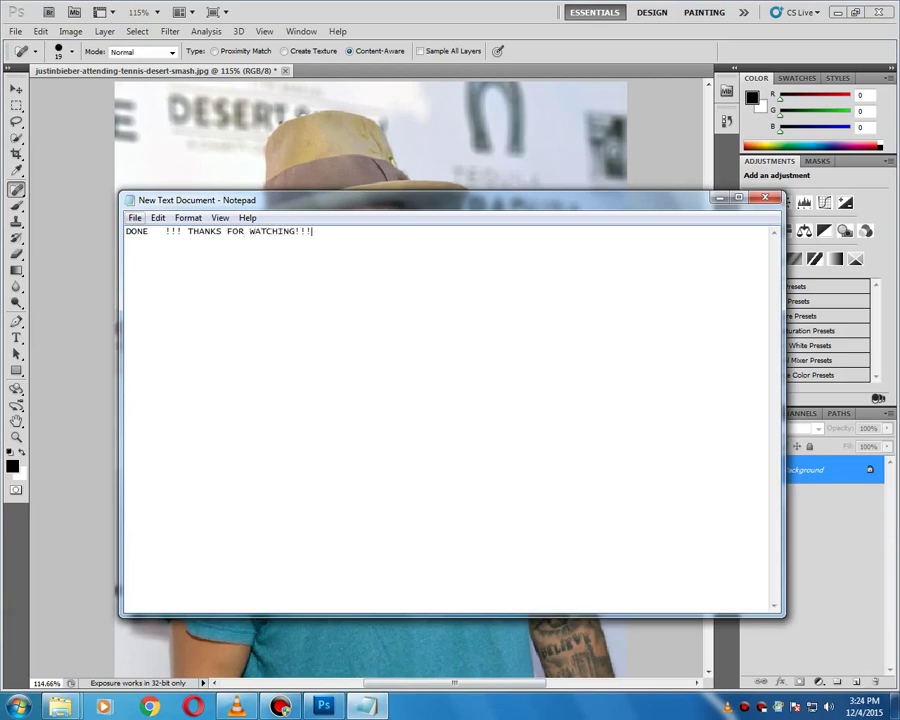